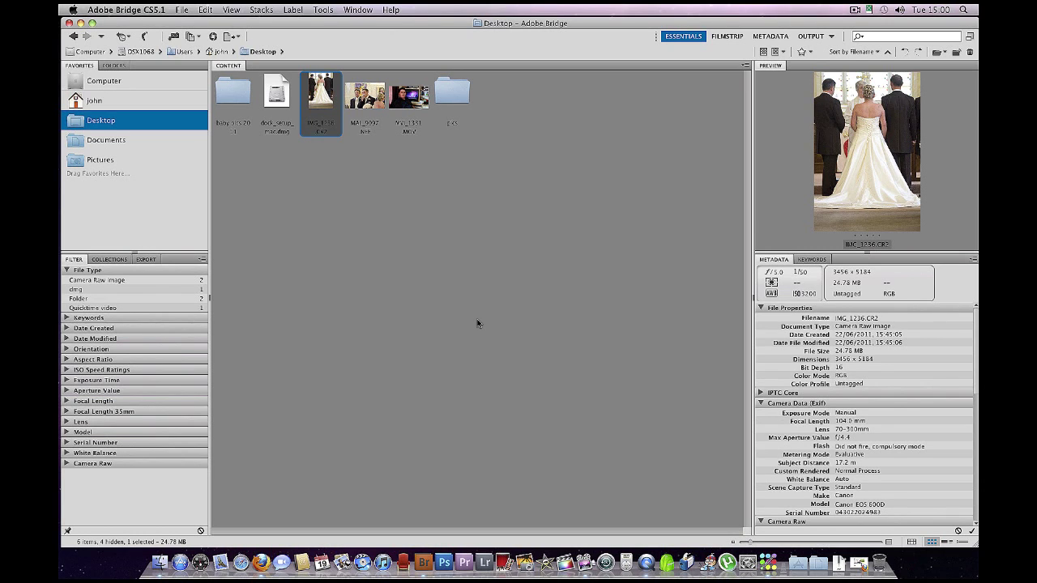
Compare IMG_1236.CR2 with MAL_9097.NEF, then open the church photo IMG_1236.CR2 in Camera Raw.
key("Right")
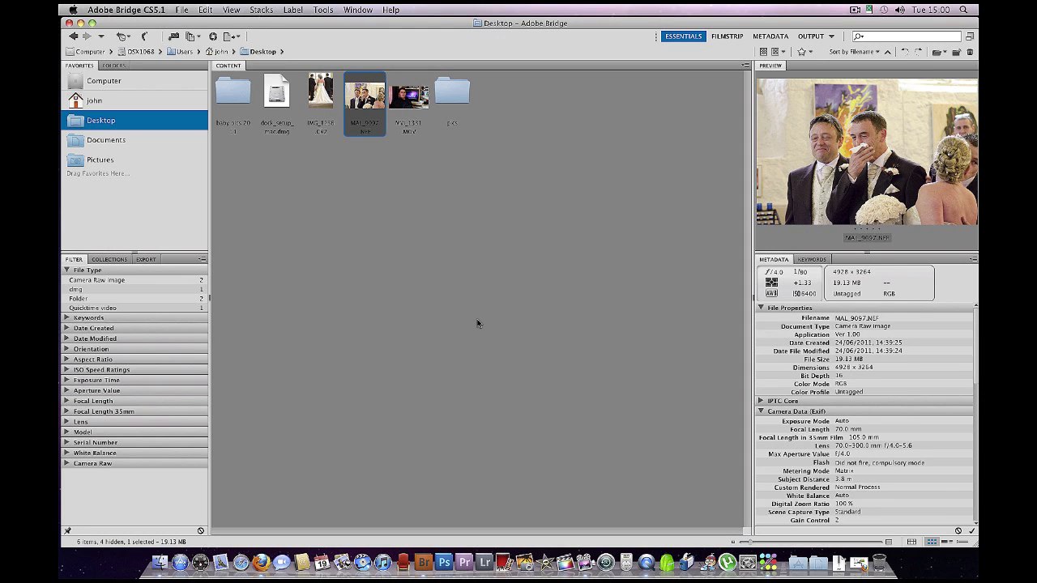
key("Left")
key("Right")
key("Left")
key("Right")
key("Left")
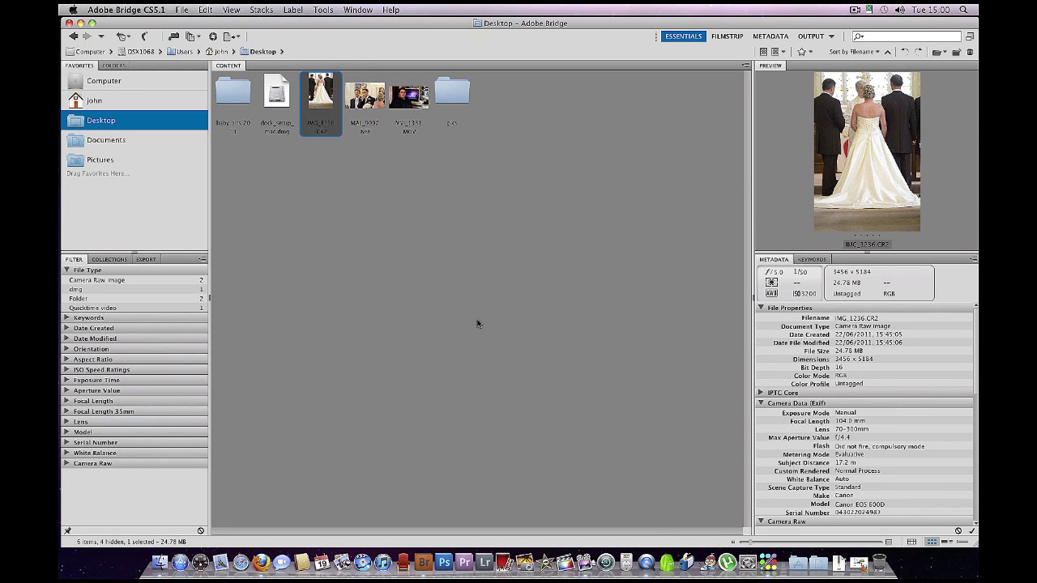
key("Right")
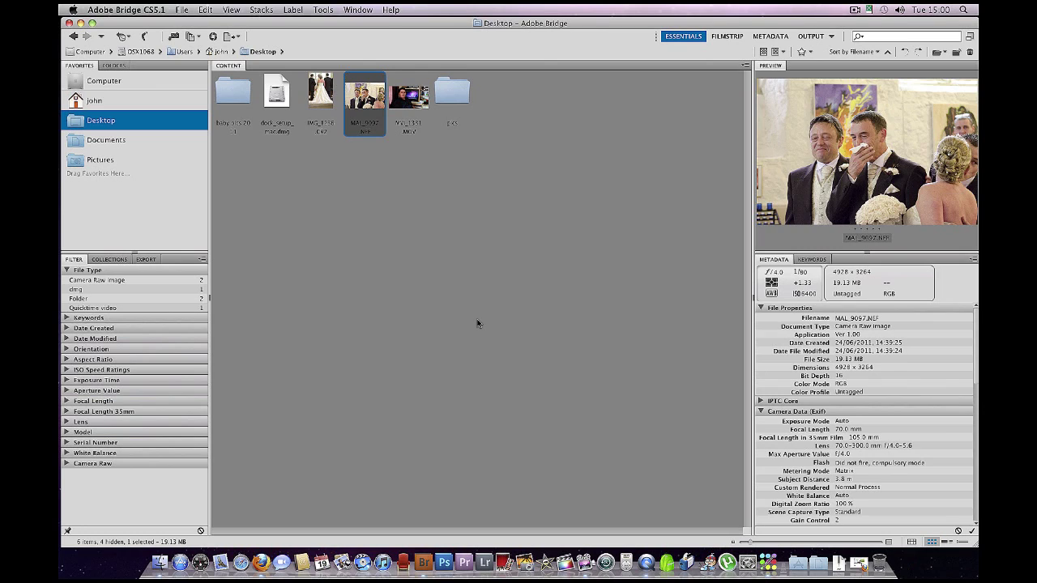
key("Left")
key("Right")
key("Left")
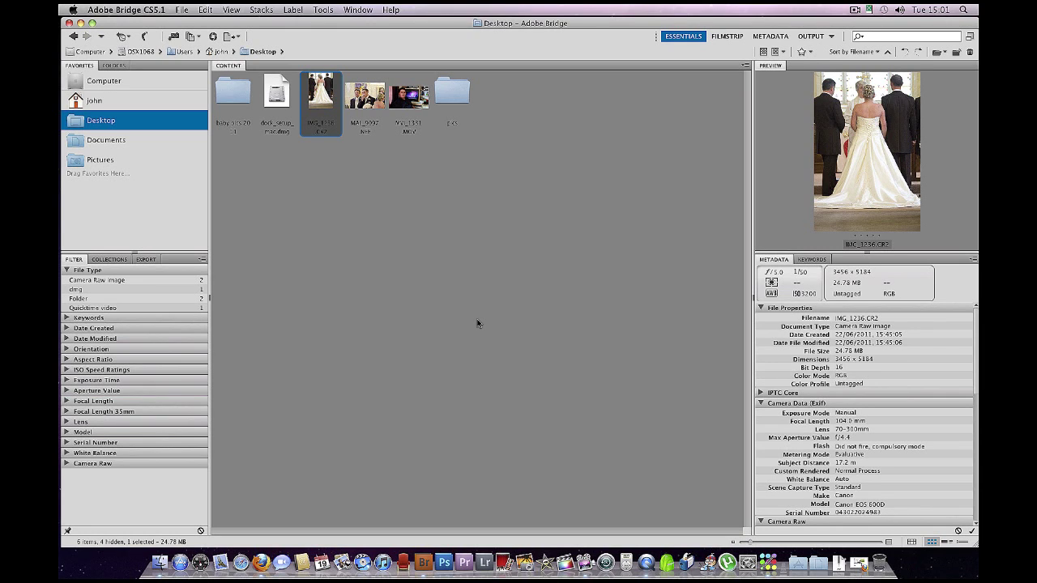
key("super+r")
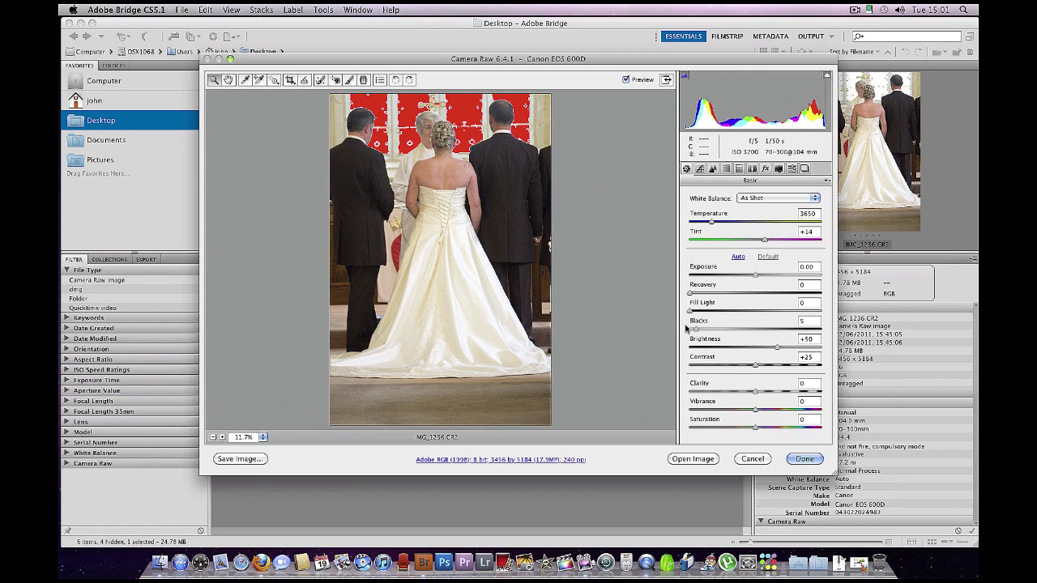
Enable lens profile corrections with Tamron as the lens make and preview the difference.
left_click(764, 168)
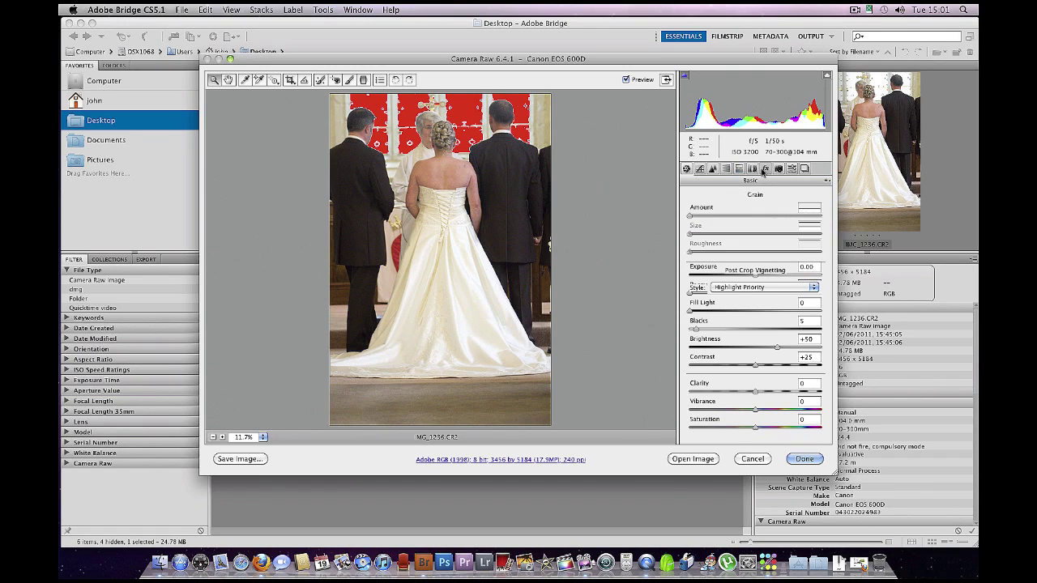
left_click(754, 168)
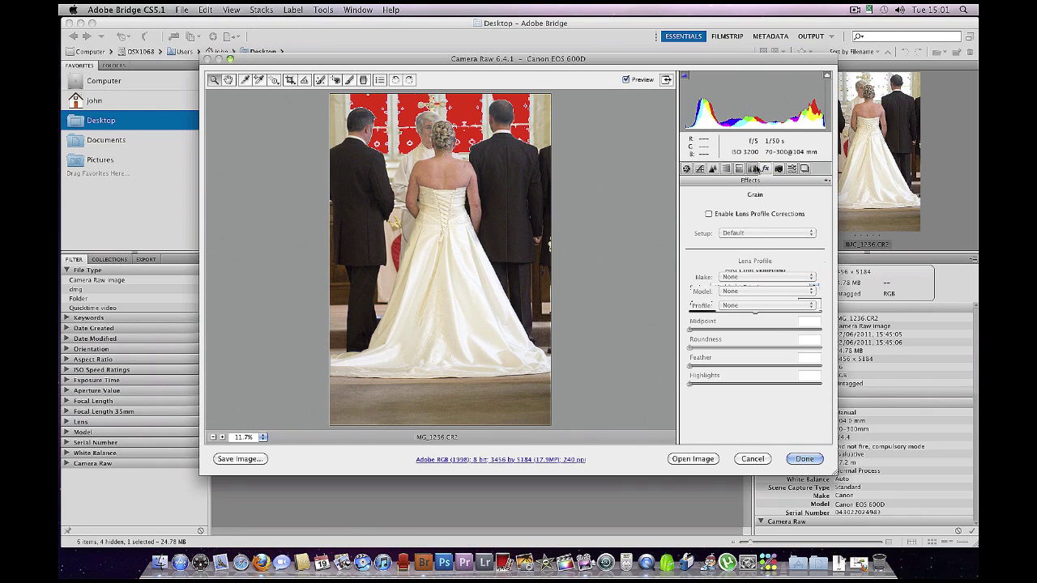
left_click(709, 214)
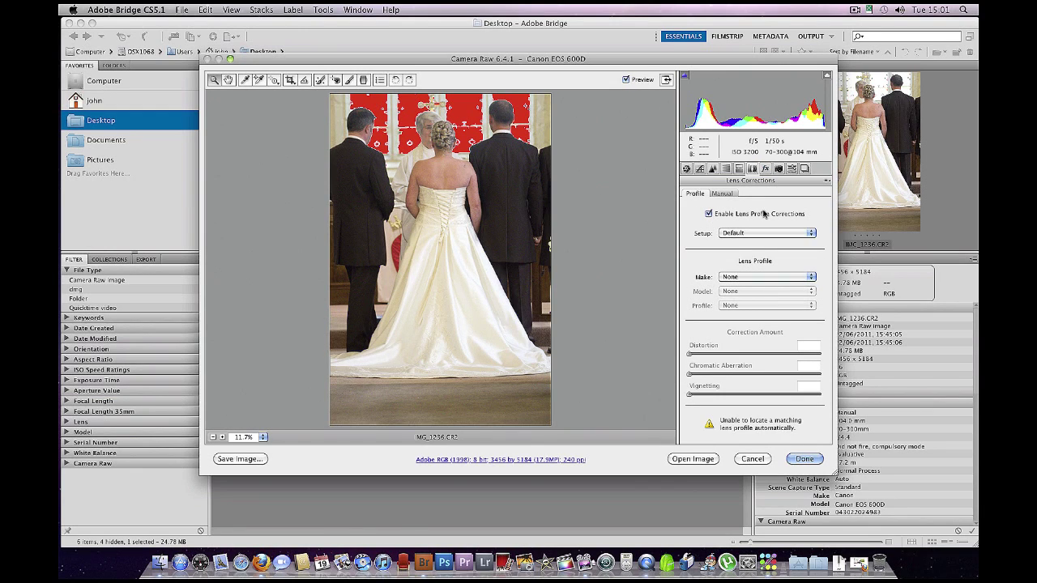
left_click(762, 276)
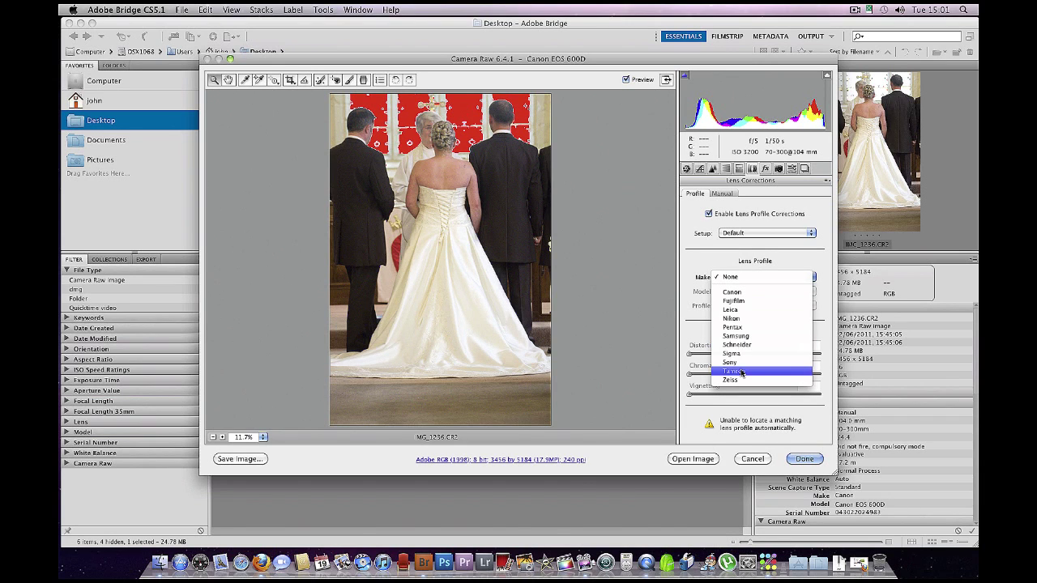
left_click(741, 372)
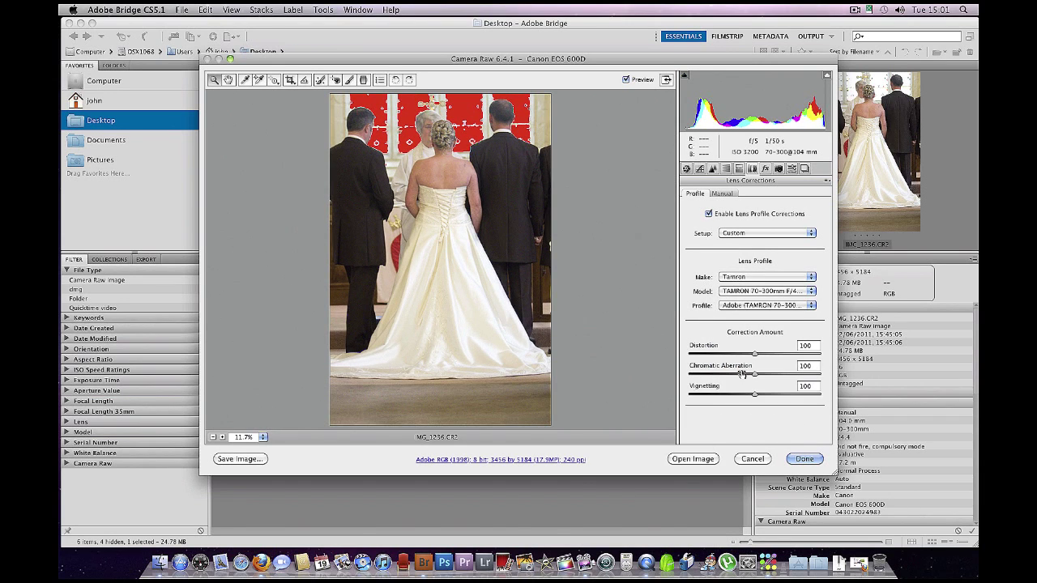
key("p")
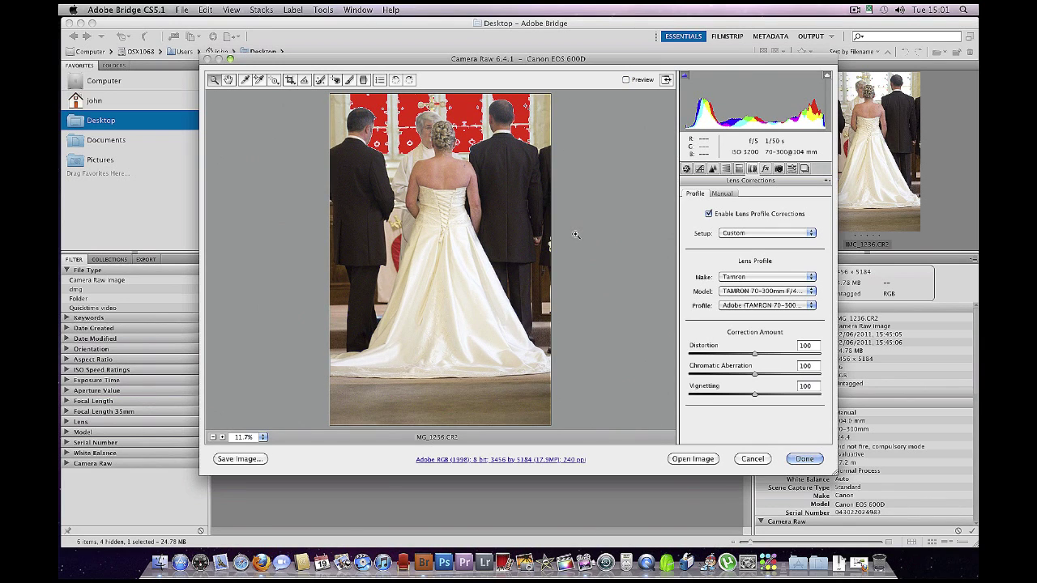
Try the Camera Faithful, Portrait, Standard and Neutral calibration profiles on the church photo.
key("p")
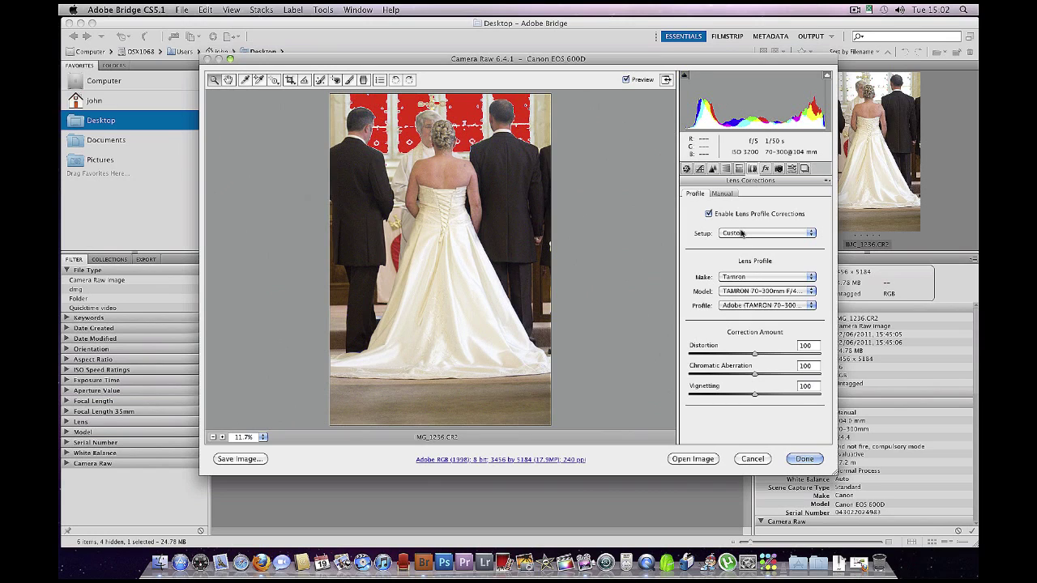
left_click(779, 168)
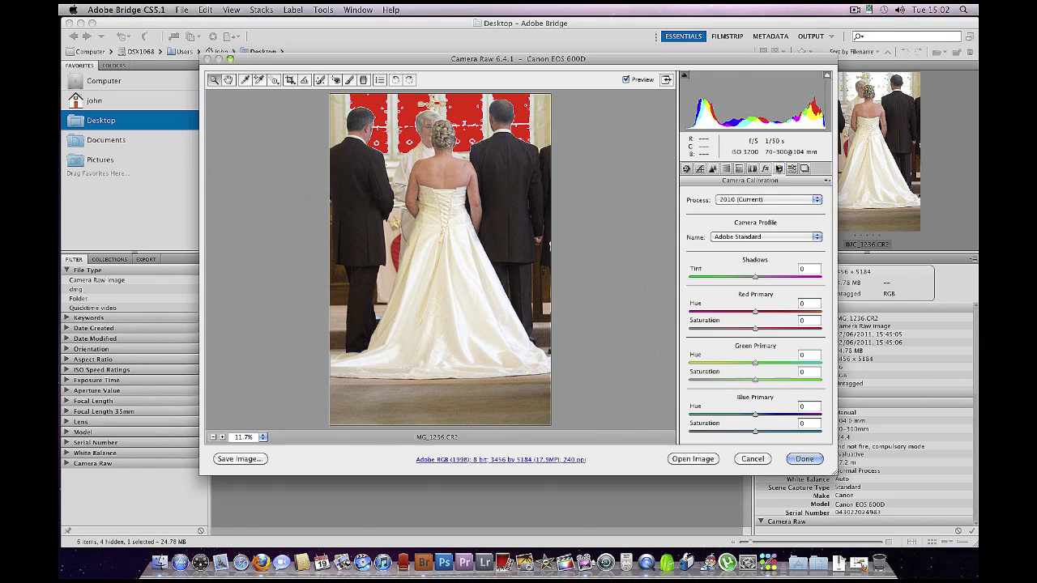
left_click(736, 238)
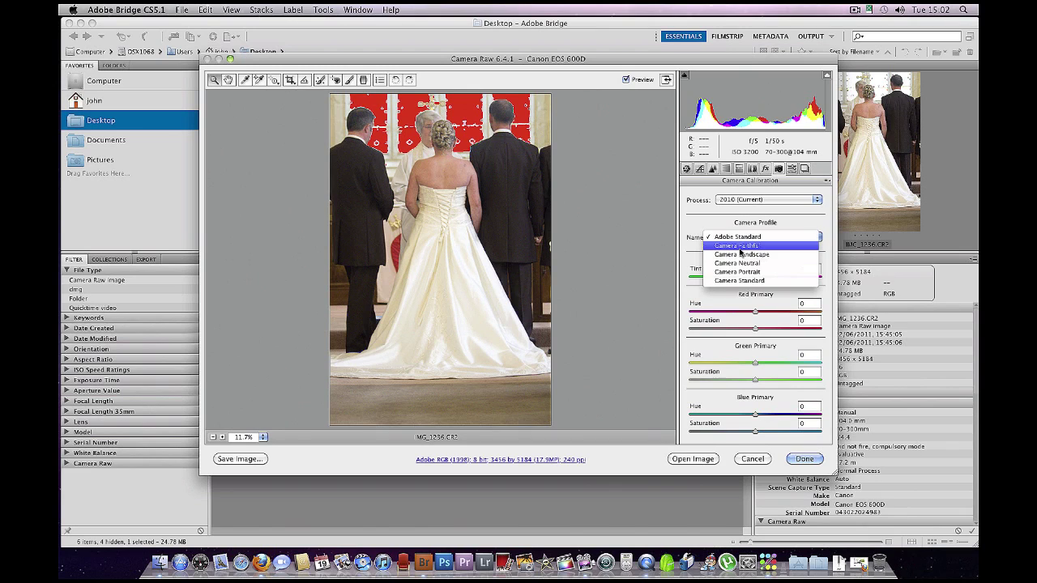
left_click(739, 246)
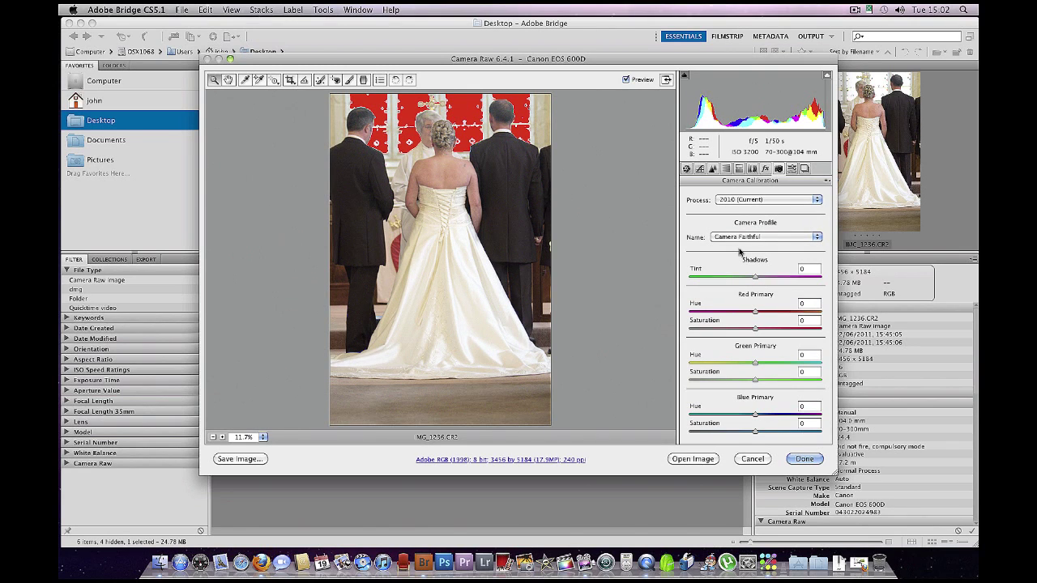
left_click(736, 238)
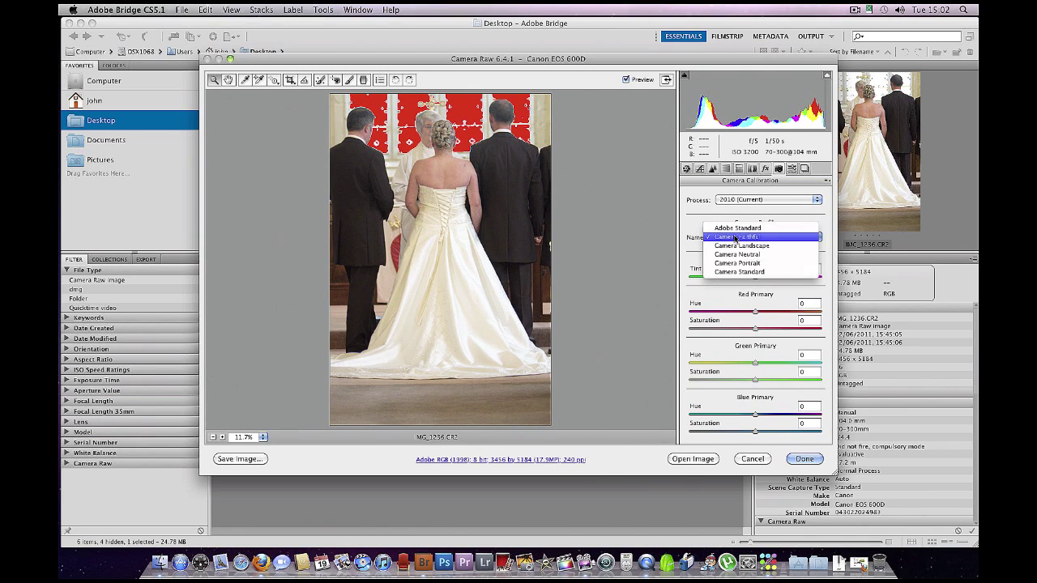
left_click(737, 265)
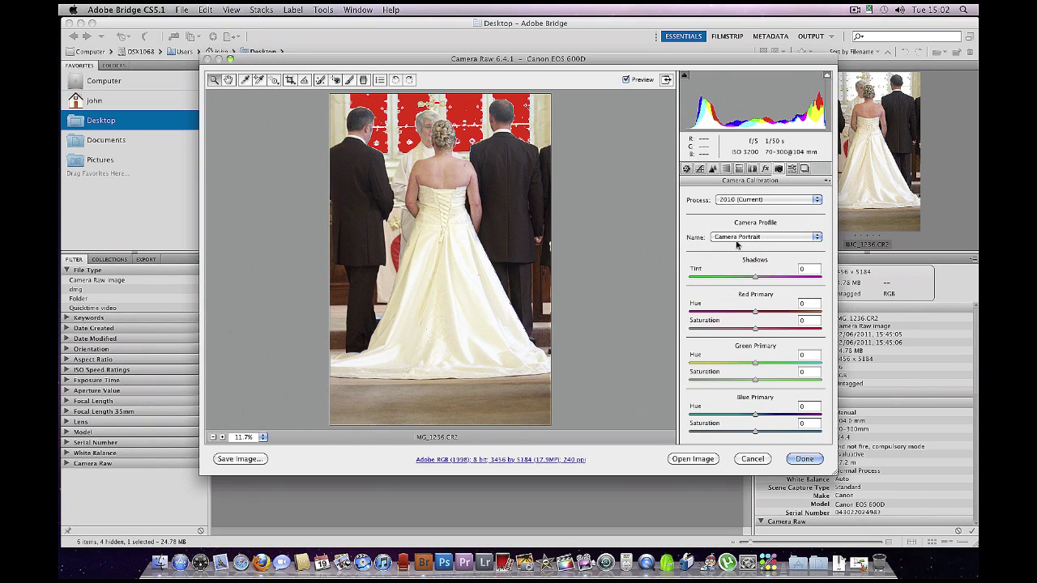
left_click(737, 239)
left_click(741, 246)
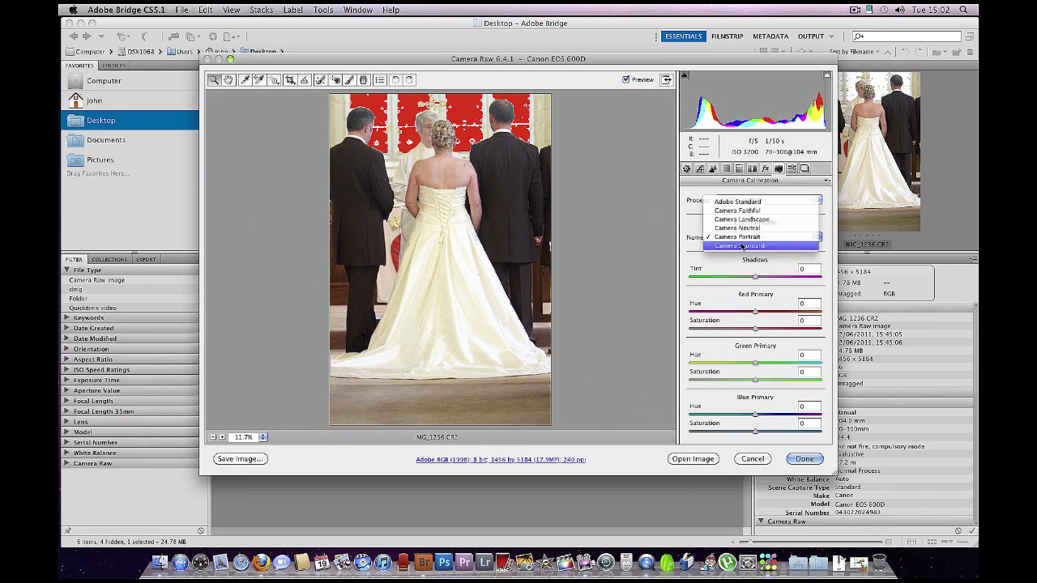
left_click(742, 239)
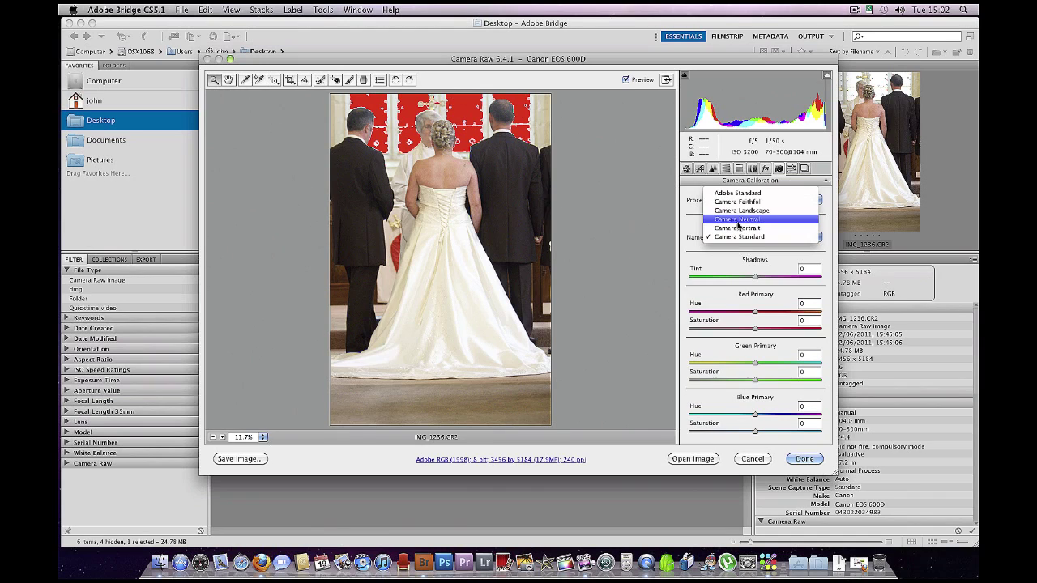
left_click(738, 219)
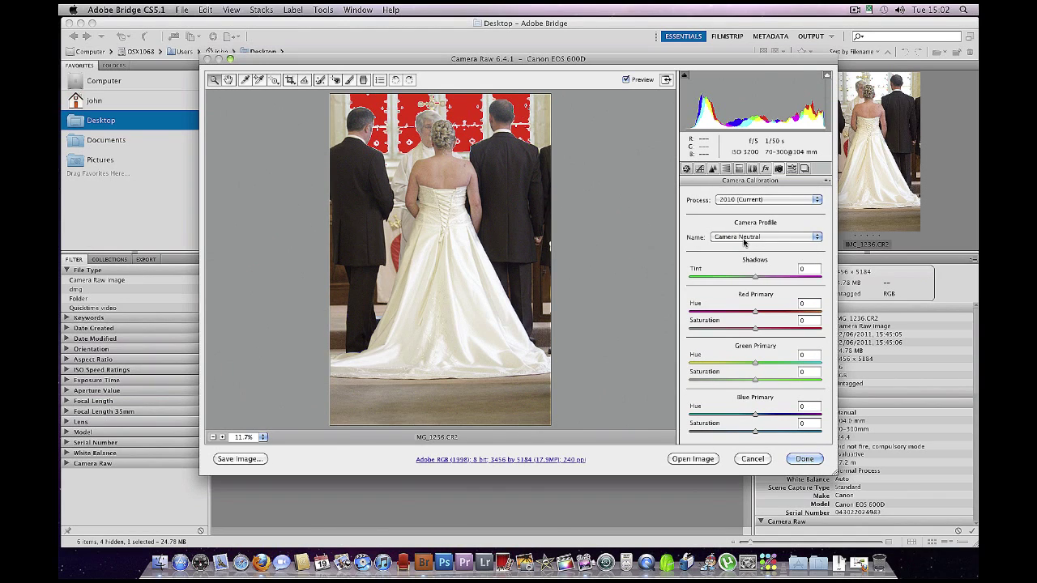
left_click(744, 239)
left_click(737, 219)
Compare with the original, try Camera Landscape, then return to the Adobe Standard profile.
key("p")
key("p")
left_click(749, 236)
left_click(748, 245)
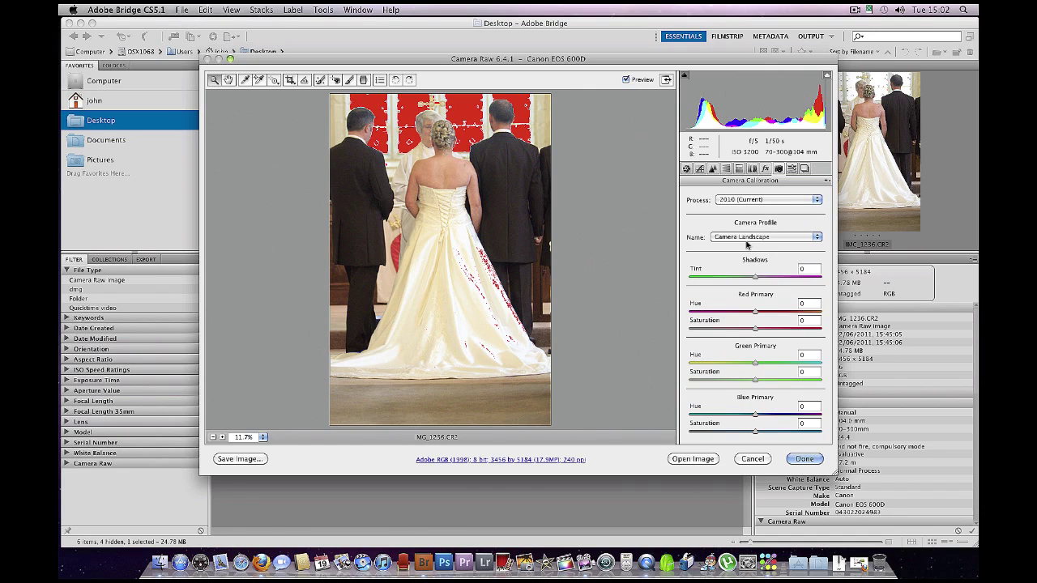
left_click(746, 239)
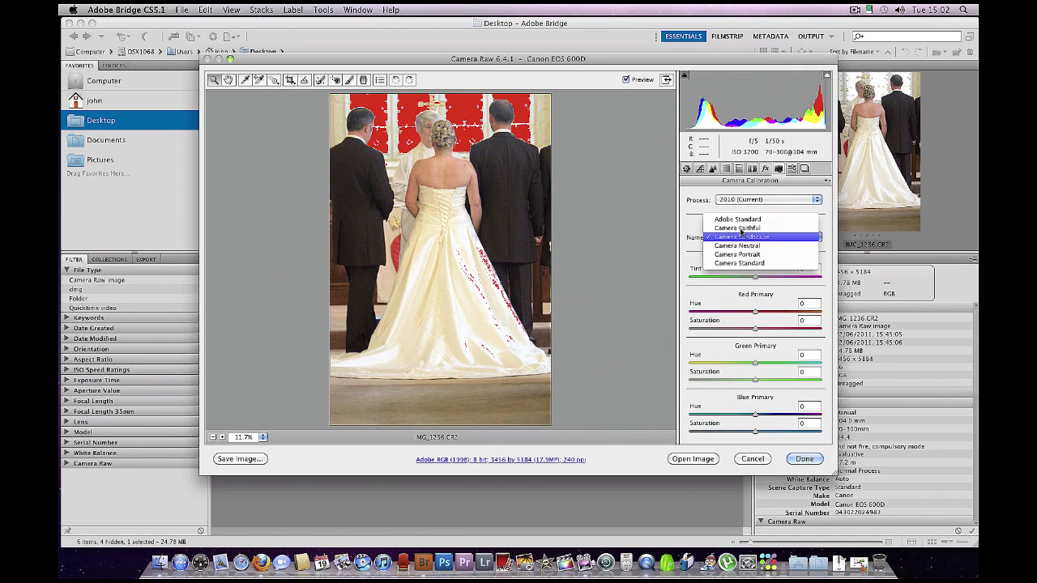
left_click(732, 219)
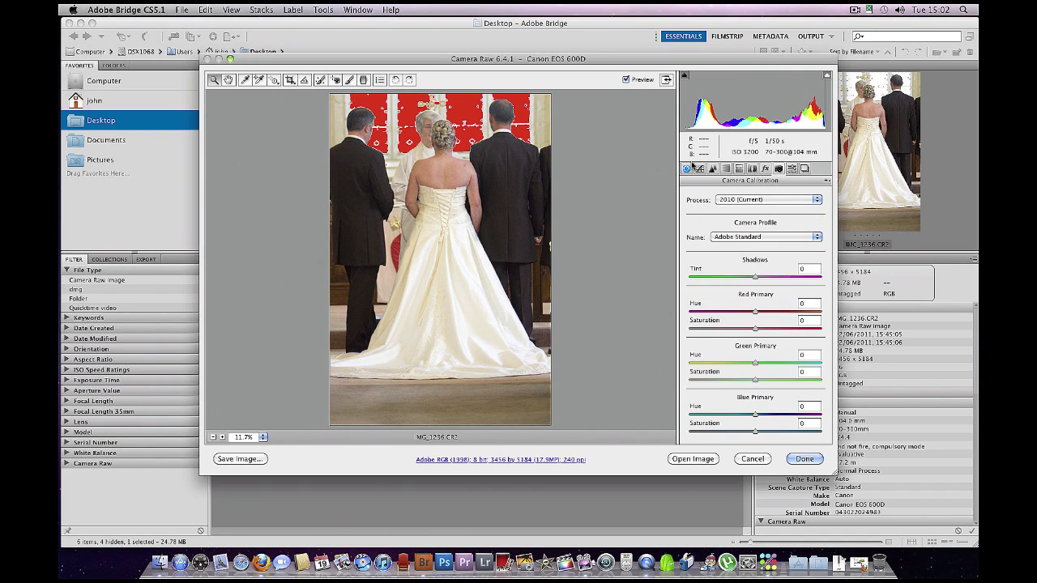
Raise Blacks from 5 to 10 and Tint from +14 to +16, comparing against the original.
left_click(687, 168)
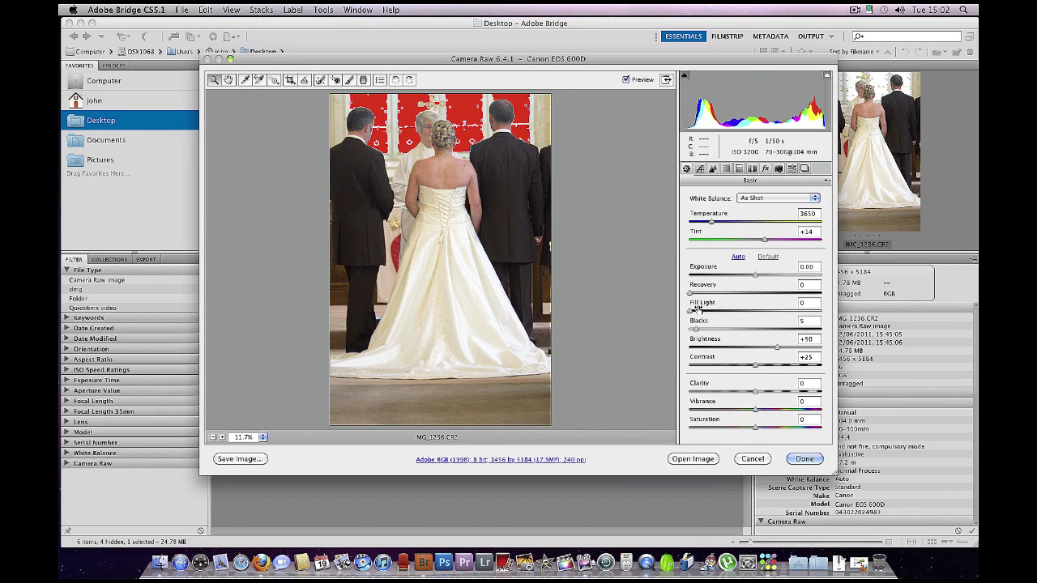
left_click_drag(702, 330, 703, 330)
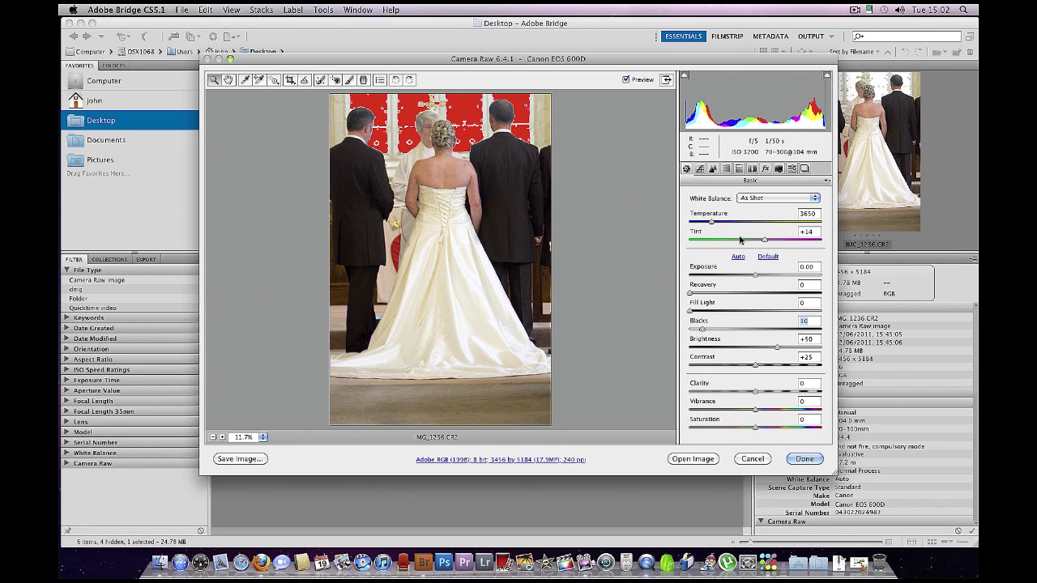
left_click(763, 242)
left_click_drag(763, 242, 765, 242)
key("p")
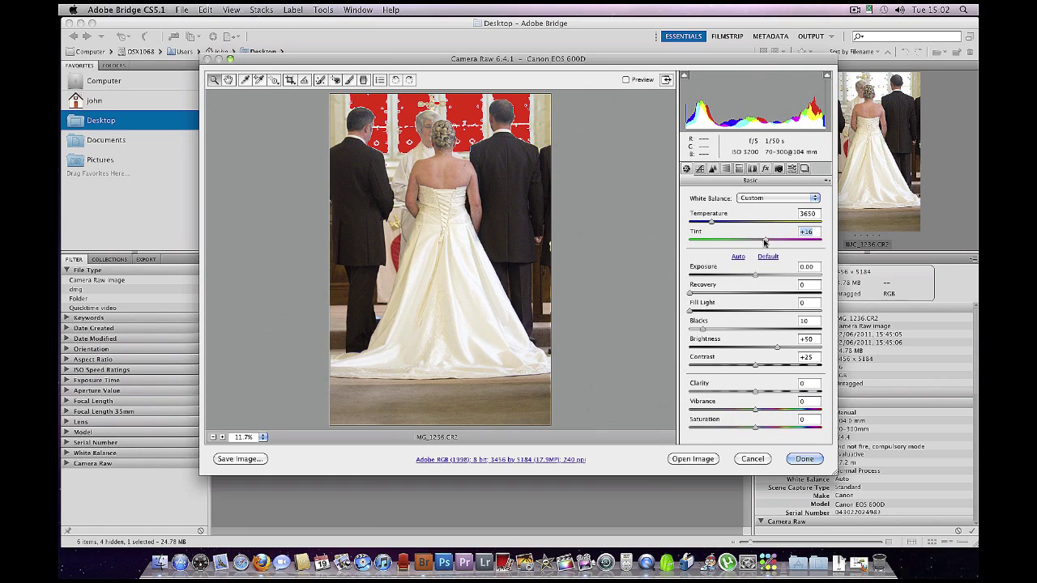
key("p")
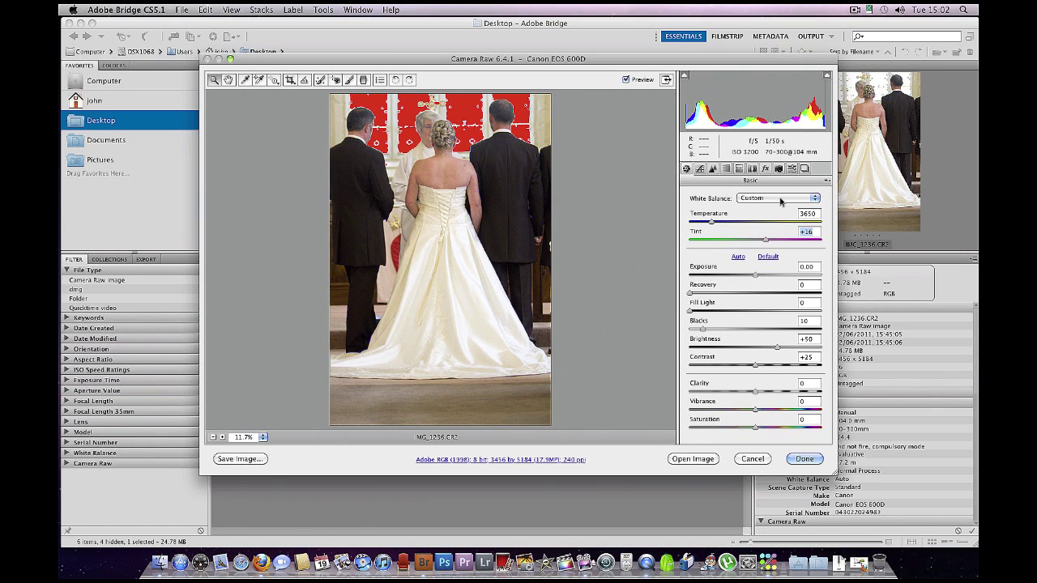
left_click(711, 169)
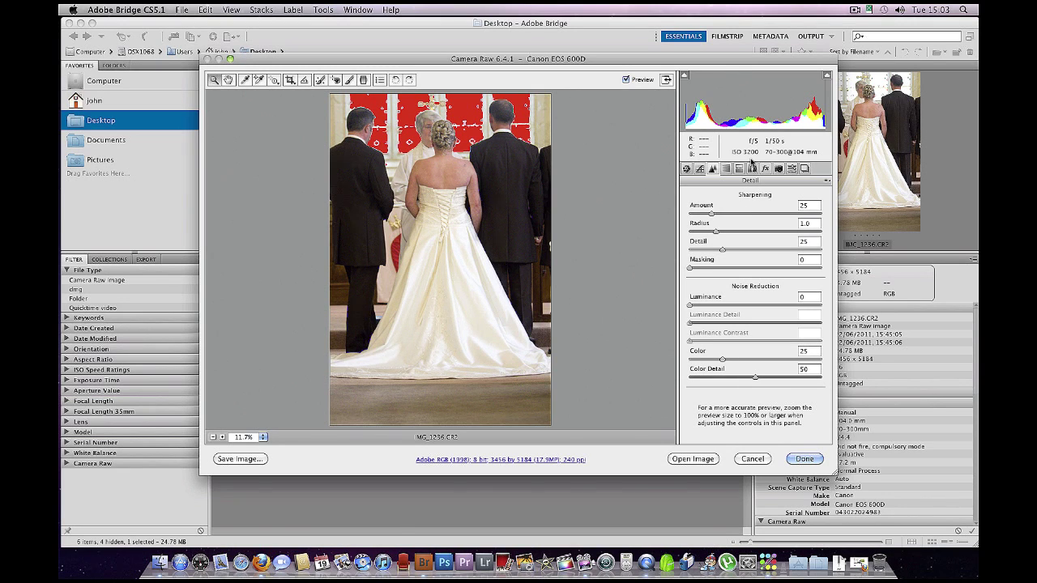
Zoom to 50% on the bride's hair and shoulders and set Luminance noise reduction to 20.
left_click(374, 164)
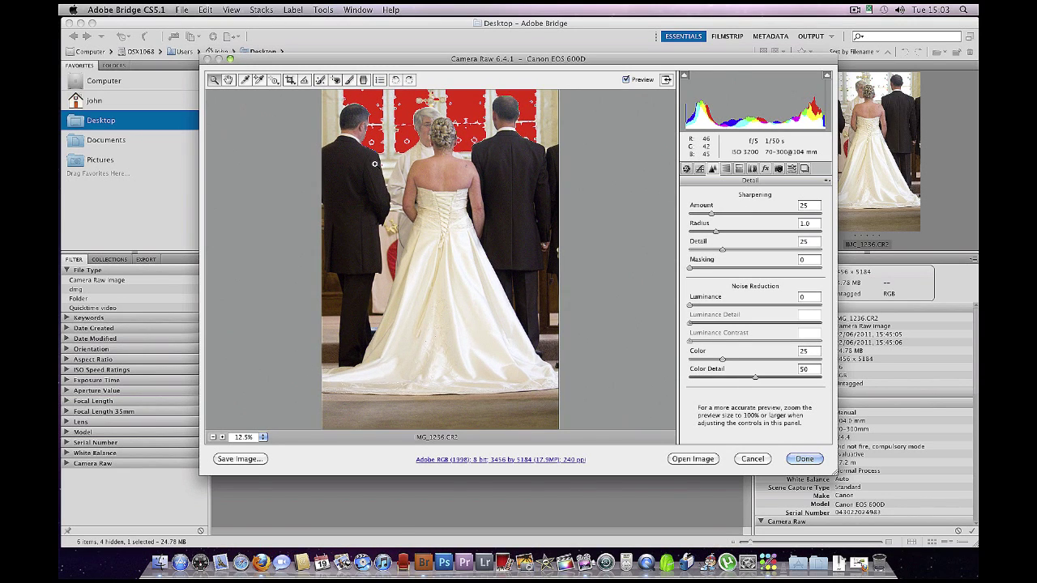
right_click(388, 166)
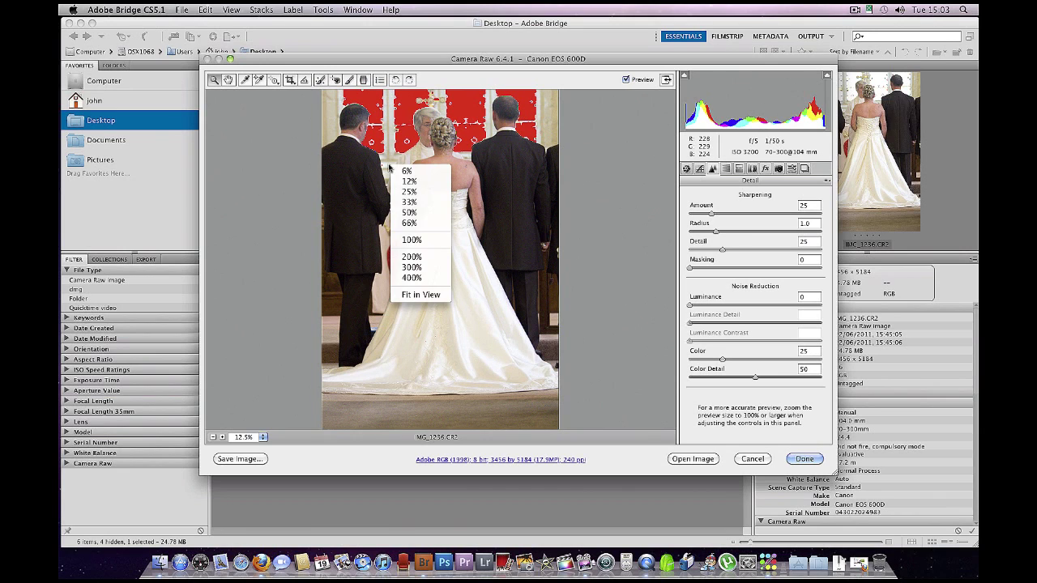
left_click(424, 211)
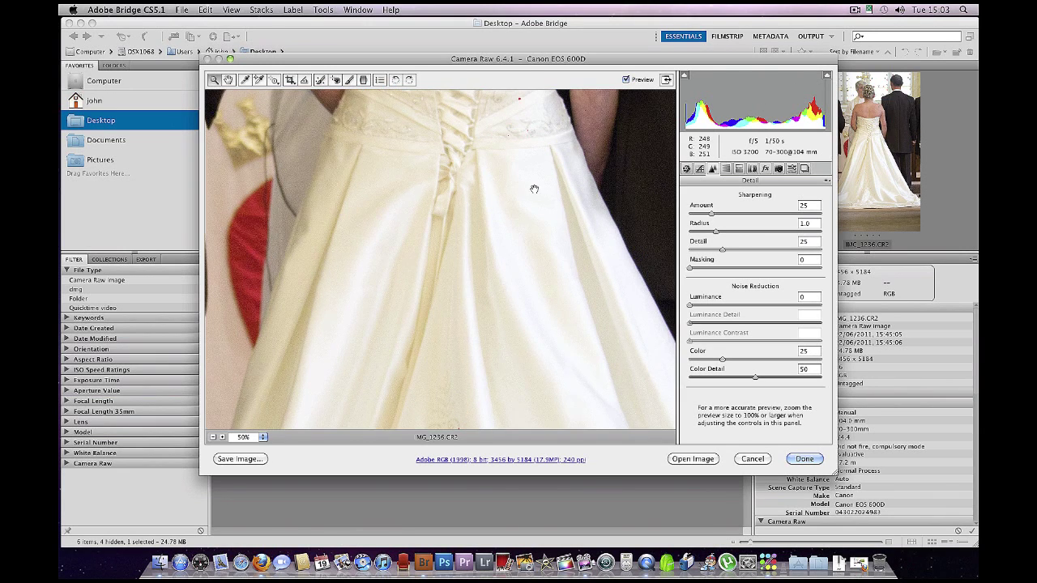
left_click_drag(534, 189, 451, 259)
left_click_drag(431, 174, 434, 258)
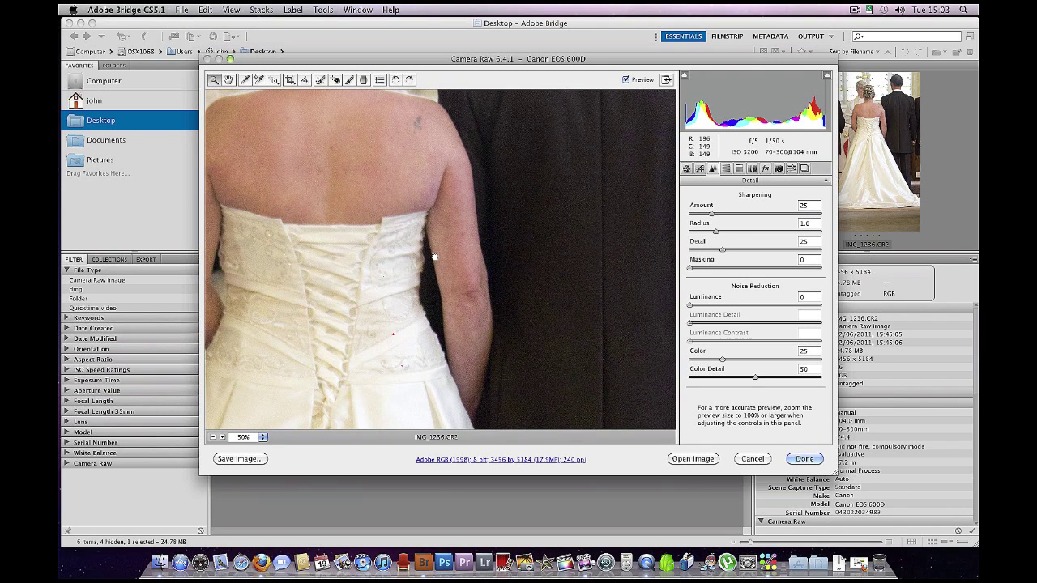
left_click_drag(464, 193, 432, 268)
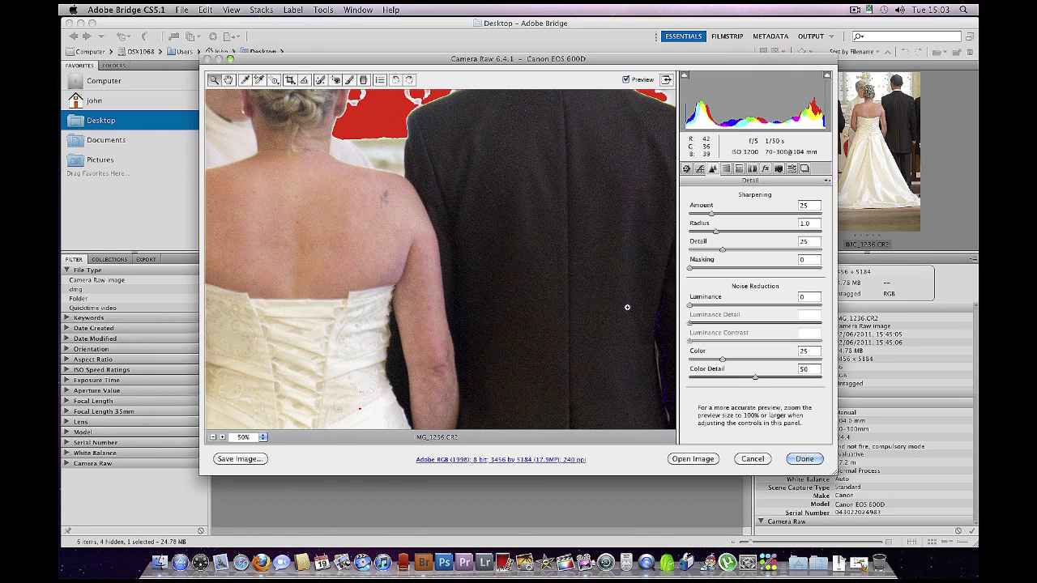
left_click_drag(695, 306, 716, 315)
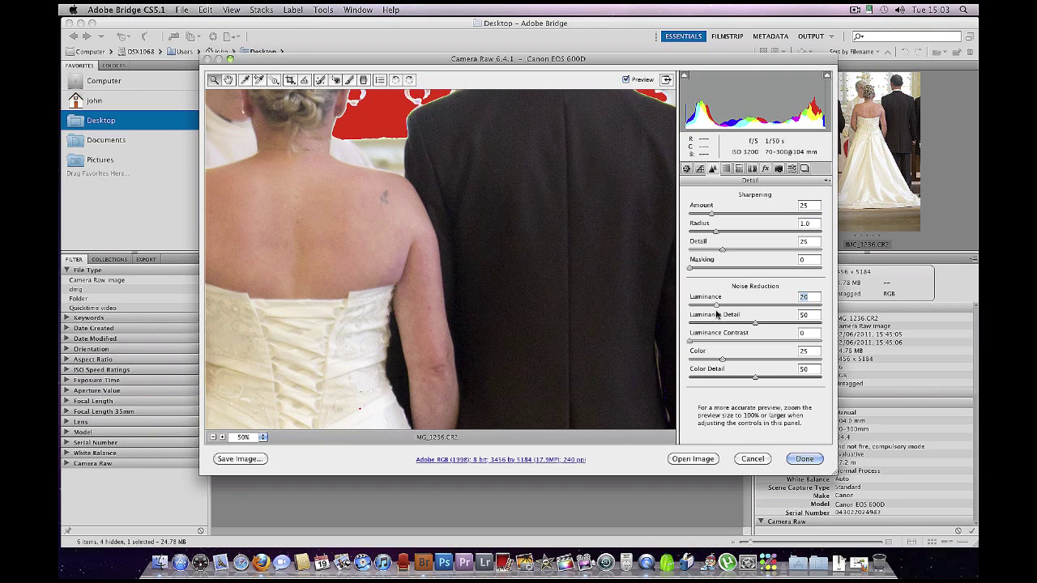
key("p")
key("p")
key("p")
key("p")
key("p")
key("p")
key("p")
key("p")
key("p")
key("p")
key("p")
key("p")
View the groom's dark jacket at 100% and compare noise before and after adjustments.
right_click(493, 237)
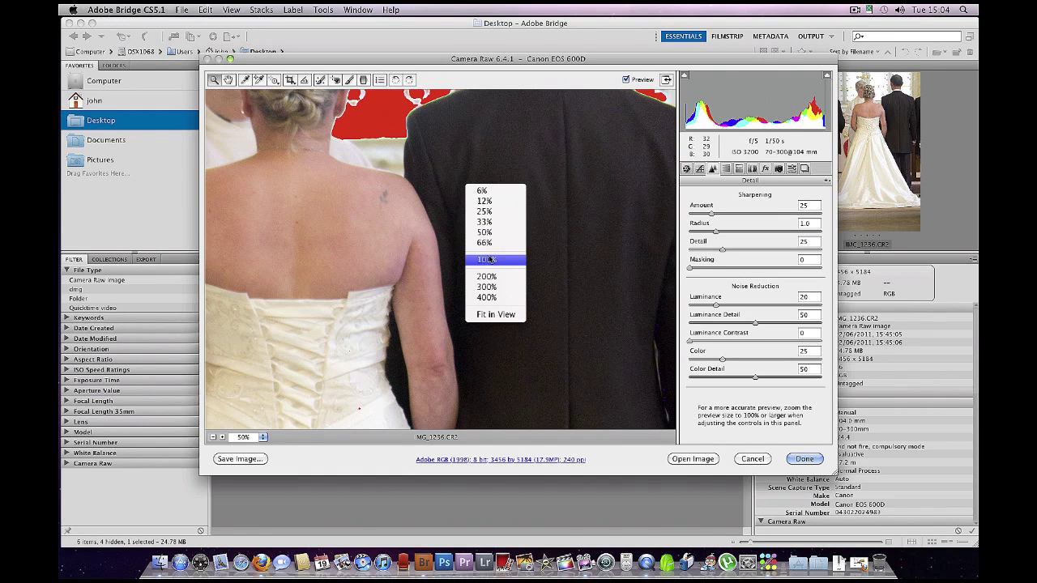
left_click(489, 259)
left_click_drag(500, 236, 382, 369)
left_click_drag(434, 242, 419, 276)
key("p")
key("p")
key("p")
key("p")
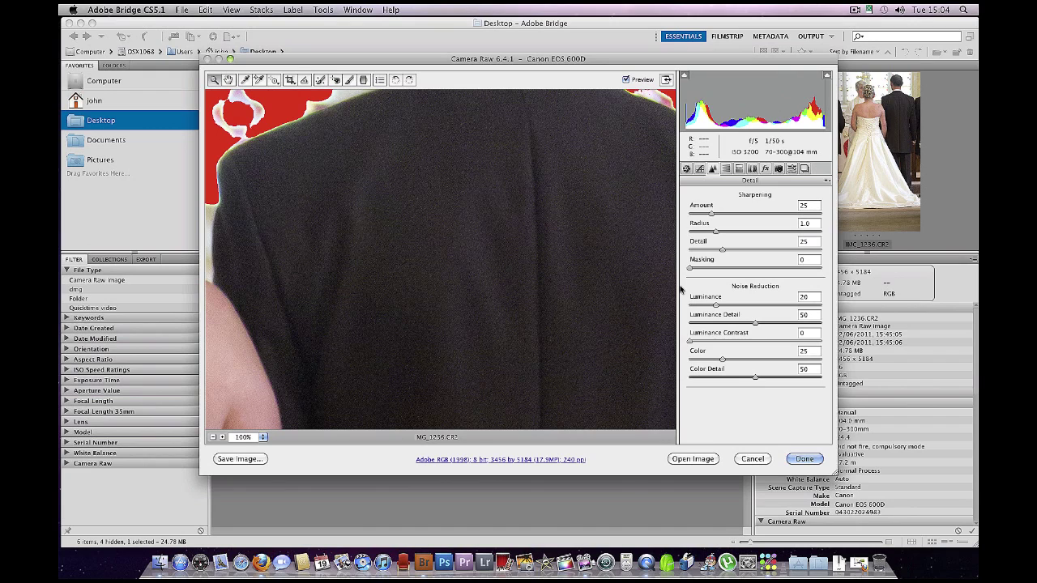
Try Luminance 31, settle on 21, then fit the whole photo back in view.
left_click(717, 307)
left_click_drag(716, 306, 747, 315)
key("p")
key("p")
key("p")
key("p")
type("21")
right_click(492, 196)
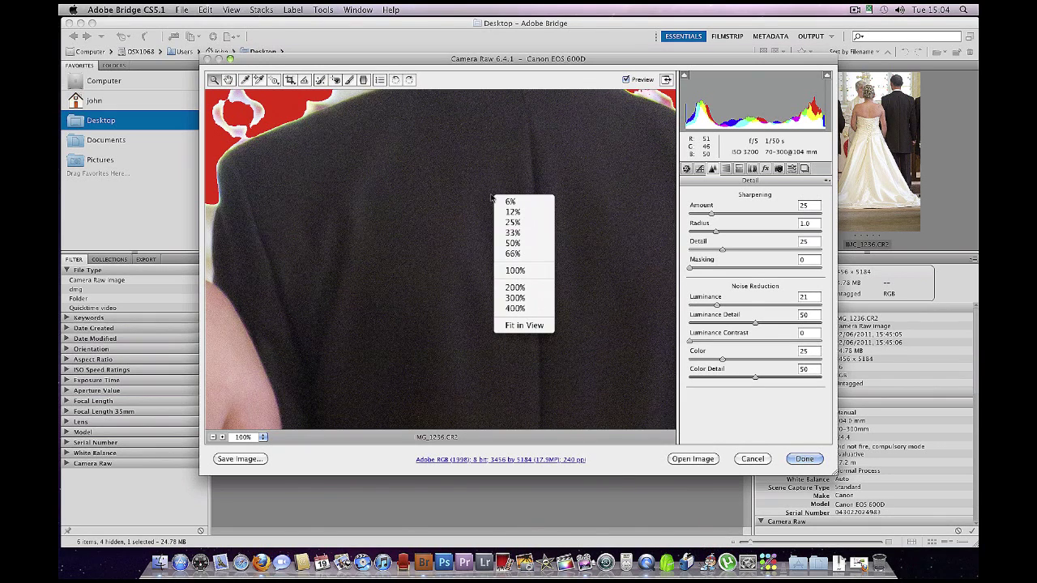
left_click(513, 244)
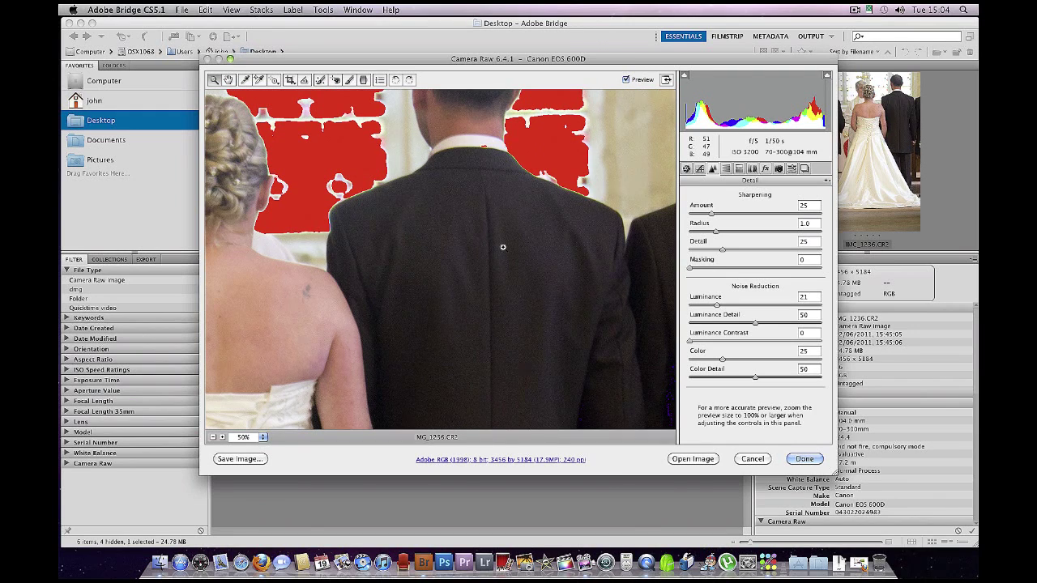
right_click(502, 247)
left_click(536, 378)
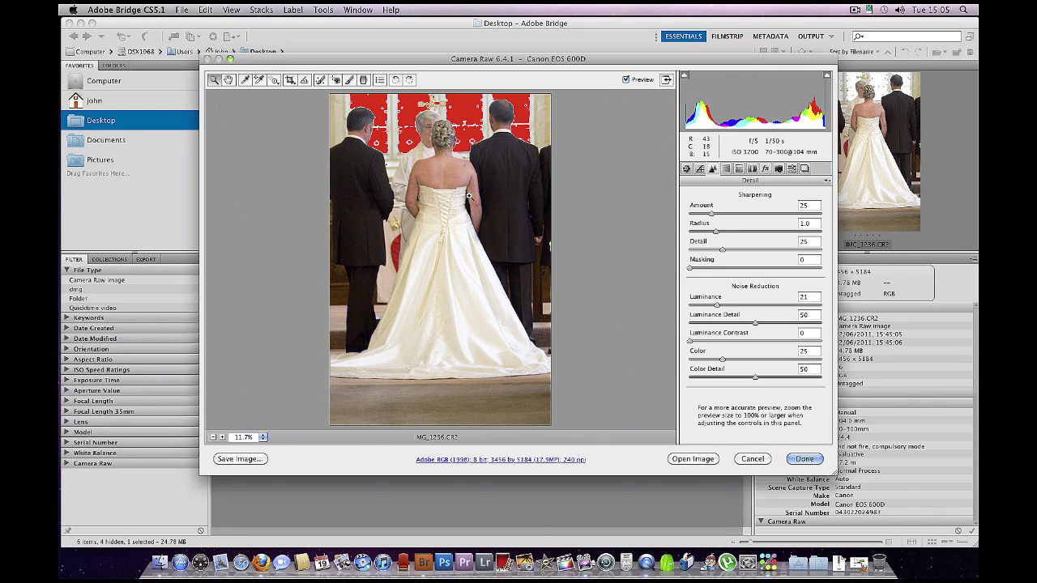
Drop Saturation to -100, deepen Blacks to 14 and turn off the clipping overlays.
left_click(687, 170)
left_click_drag(761, 431, 672, 422)
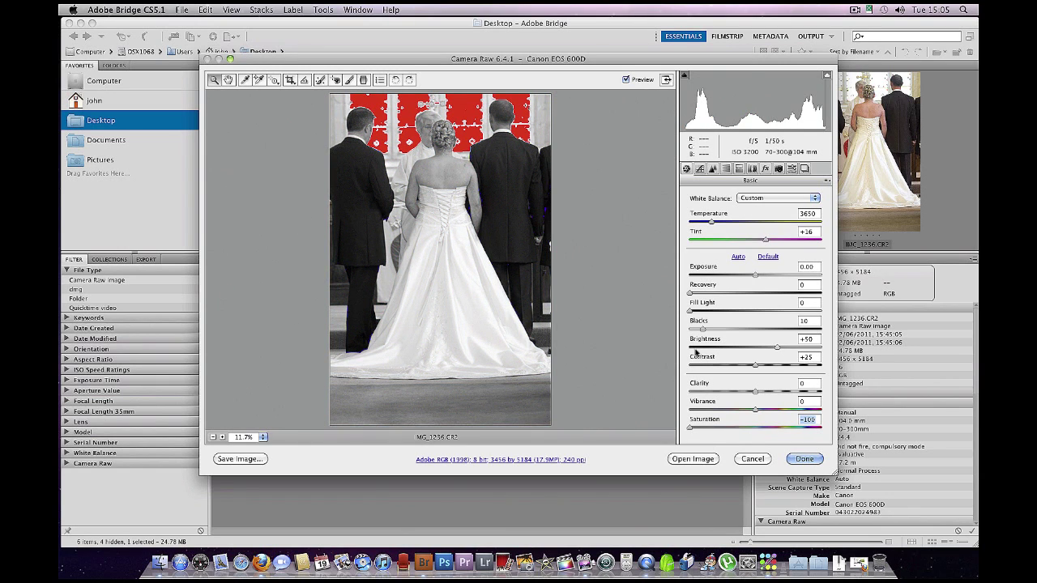
left_click_drag(707, 324, 707, 329)
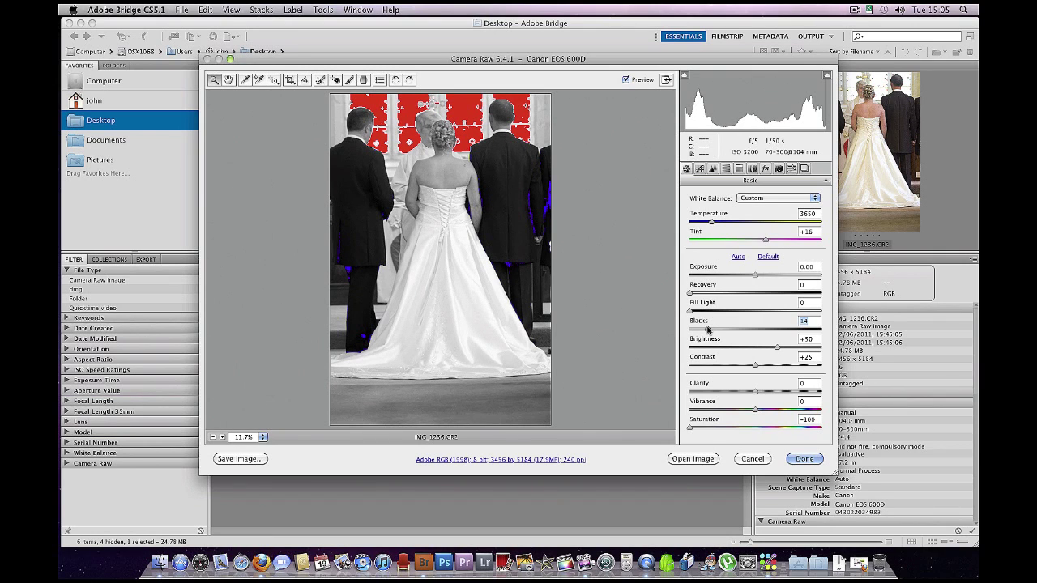
left_click(684, 74)
left_click(826, 77)
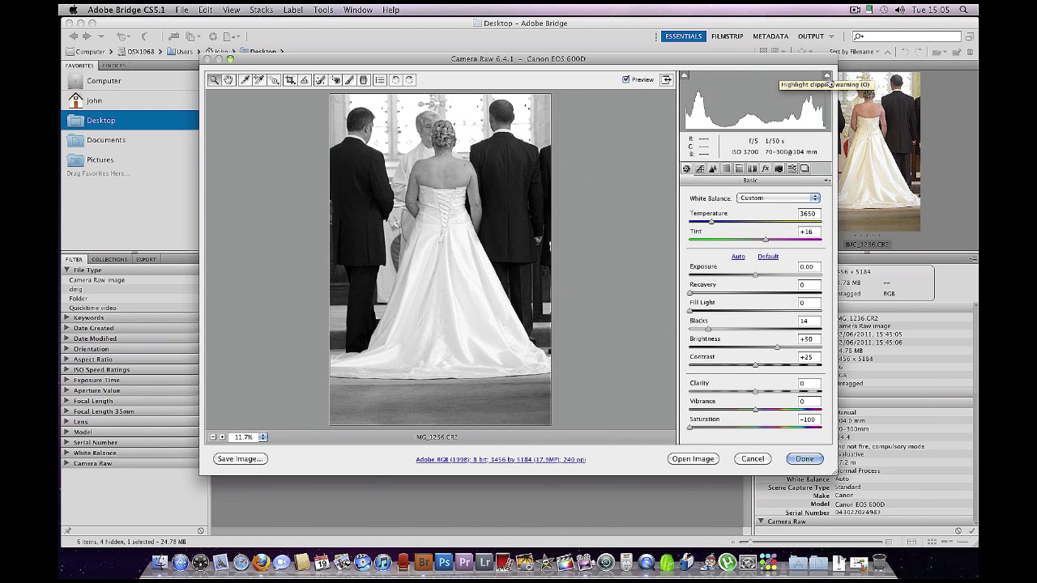
Set the colour Temperature to 3350.
left_click(711, 225)
mouse_move(712, 226)
left_mouse_down()
mouse_move(685, 231)
mouse_move(706, 232)
left_mouse_up()
key("Down")
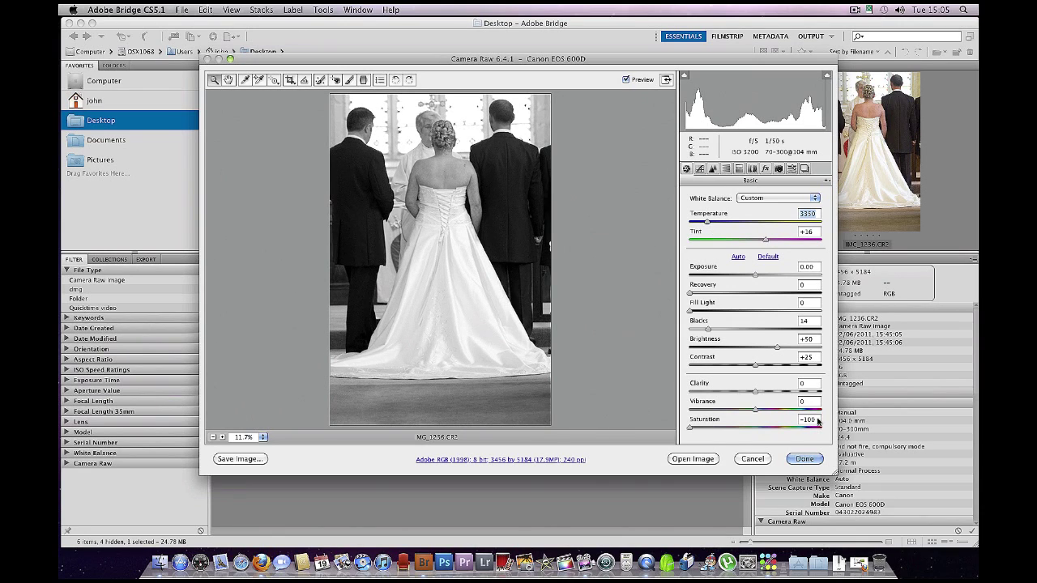
Apply the Camera Raw edits and review IMG_1236.CR2's Camera Raw settings in the Metadata panel.
left_click(803, 459)
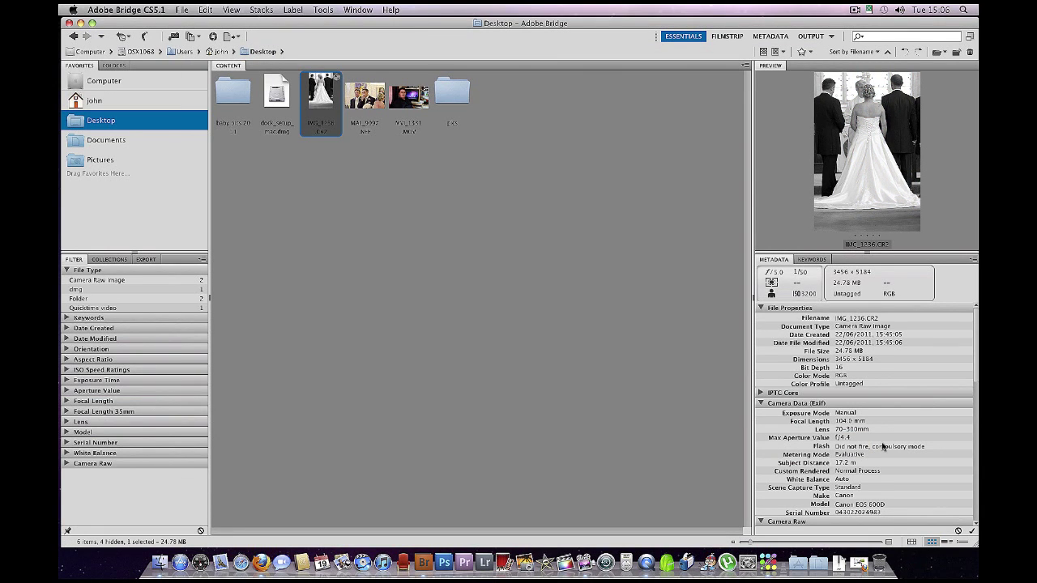
scroll(887, 391, "down", 3)
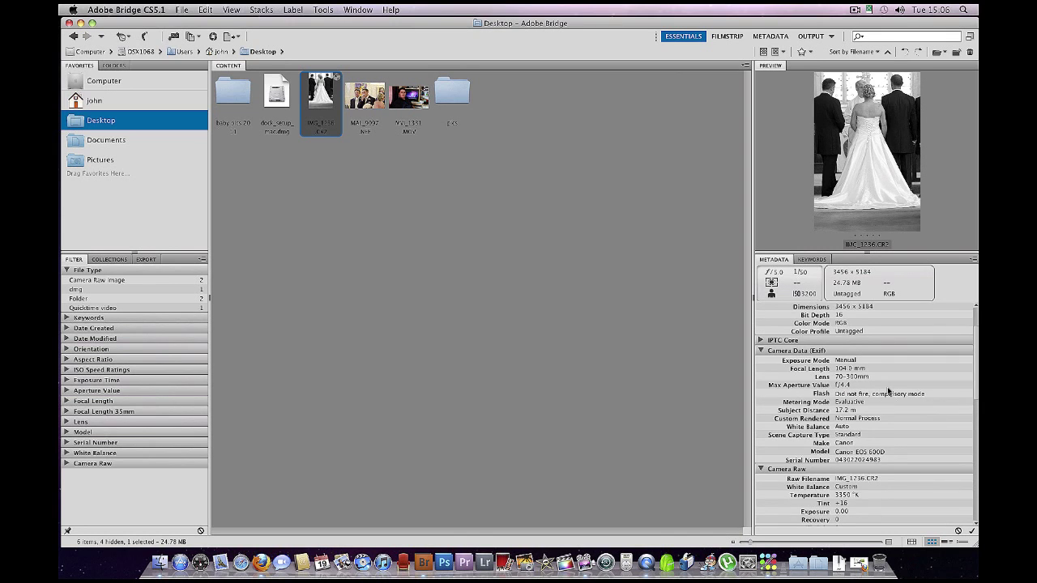
scroll(882, 397, "down", 2)
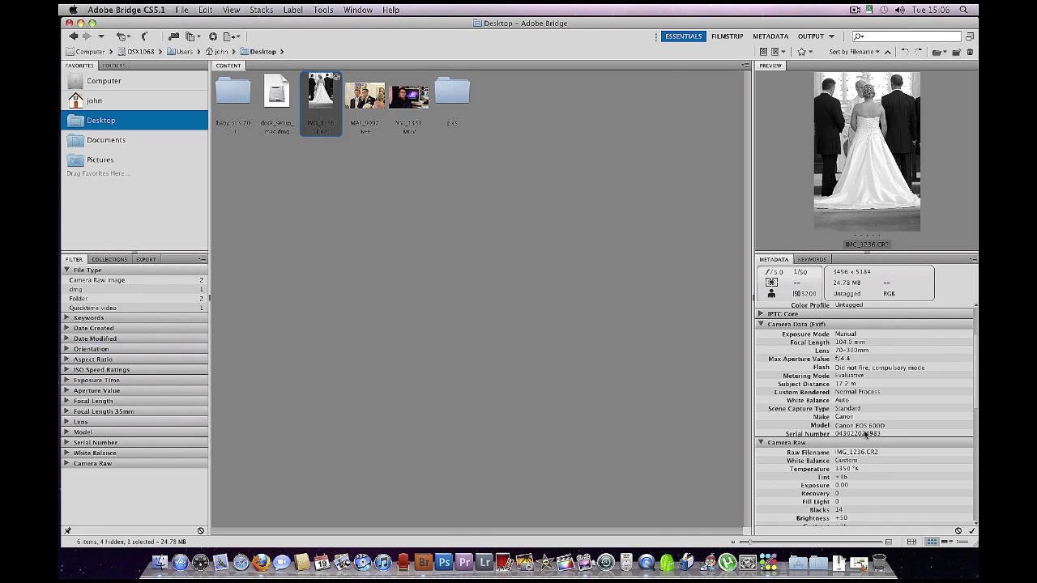
scroll(865, 435, "up", 5)
Select MAL_9097.NEF, check its metadata, and open it in Camera Raw.
key("Right")
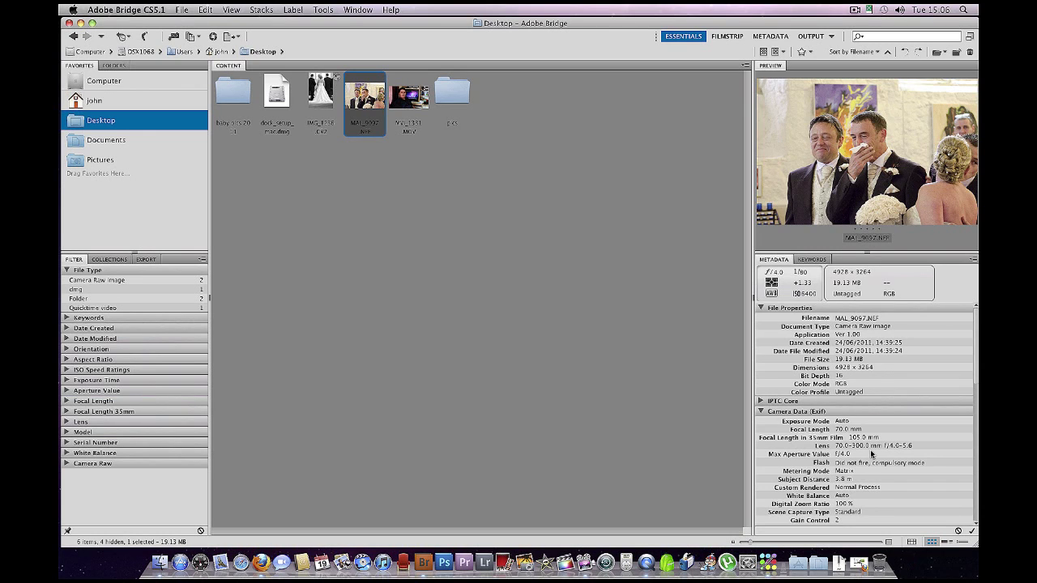
scroll(871, 453, "down", 3)
scroll(869, 456, "down", 3)
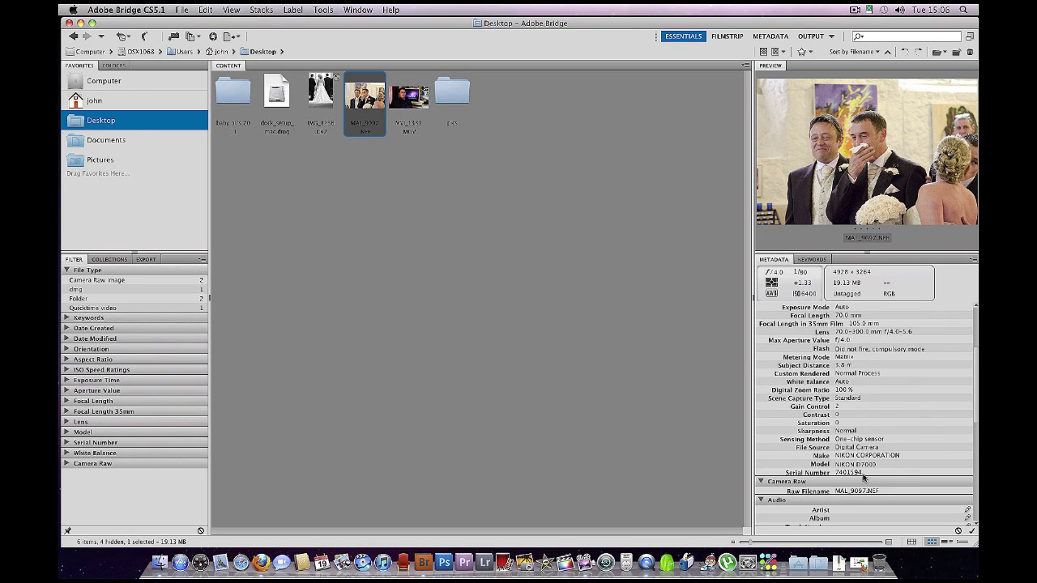
scroll(863, 477, "up", 6)
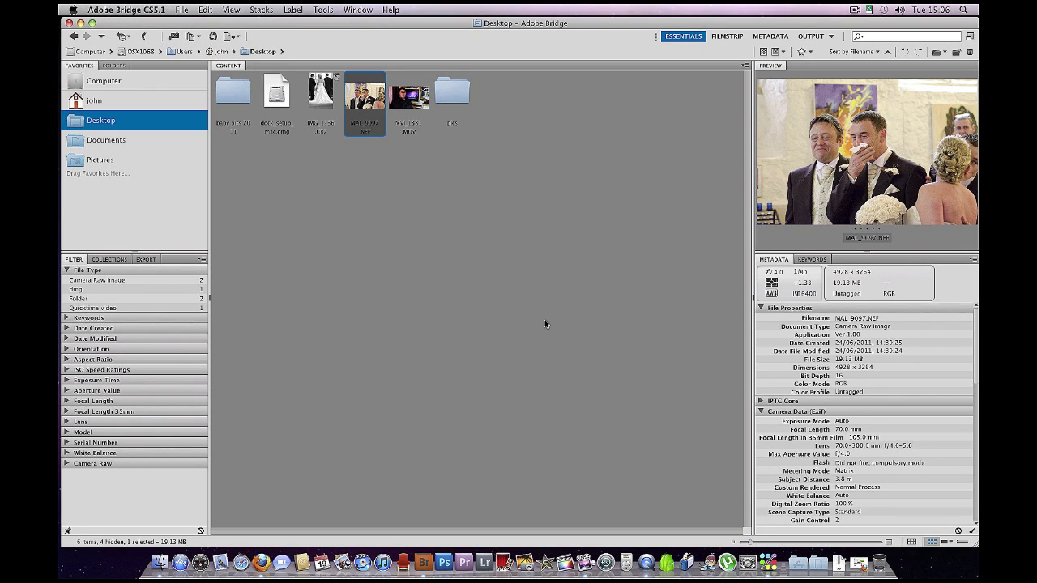
key("super+r")
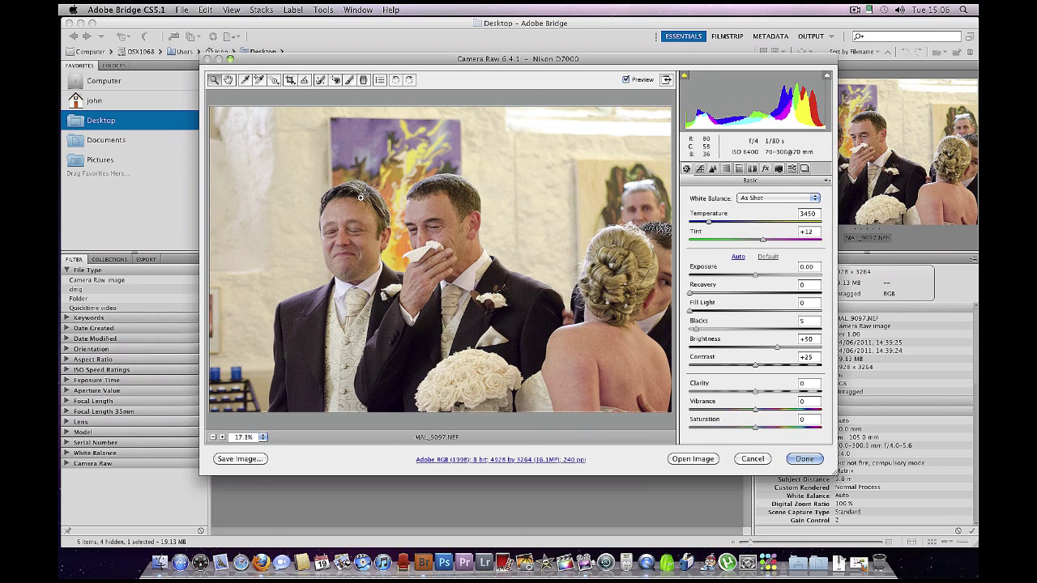
Show the Detail settings and view the groom's face at 50%.
left_click(712, 168)
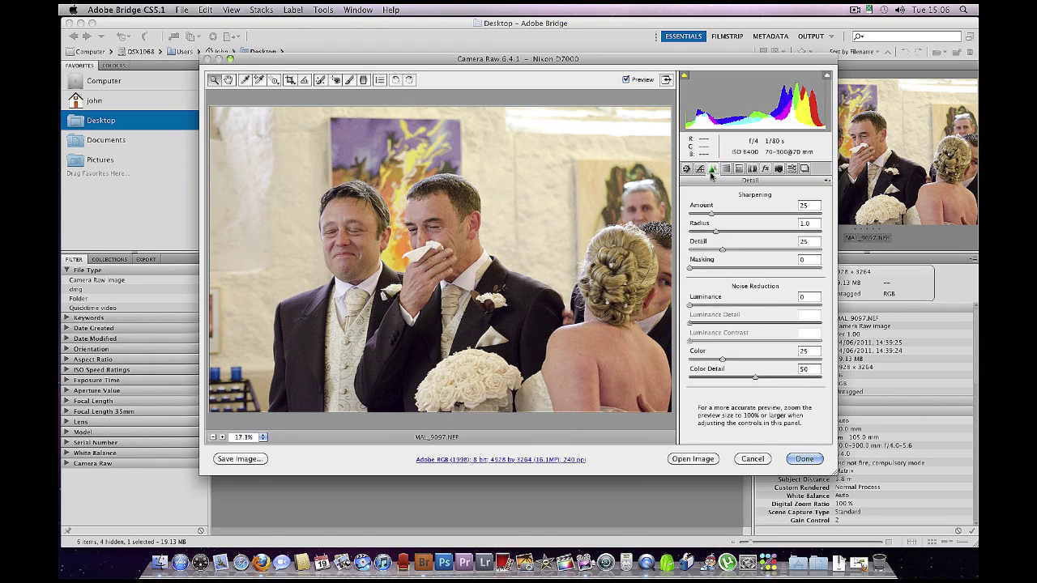
left_click_drag(467, 338, 405, 203)
right_click(405, 203)
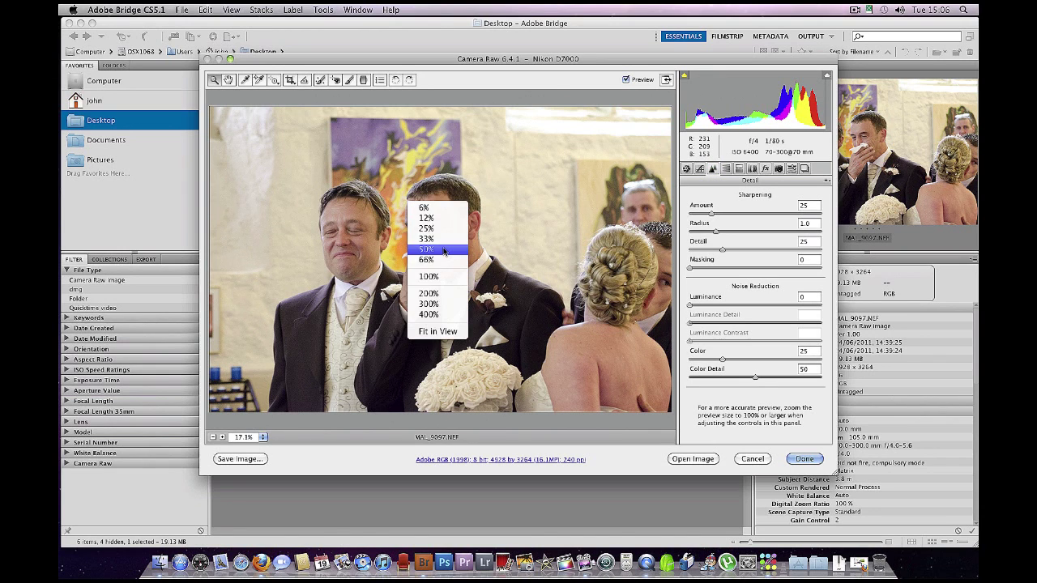
left_click(444, 251)
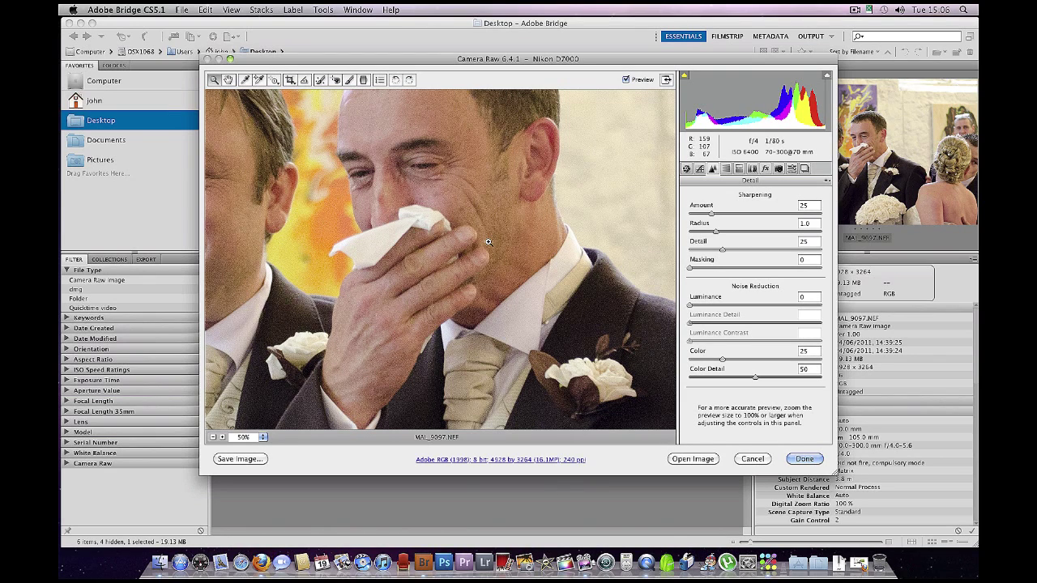
left_click_drag(543, 273, 470, 232)
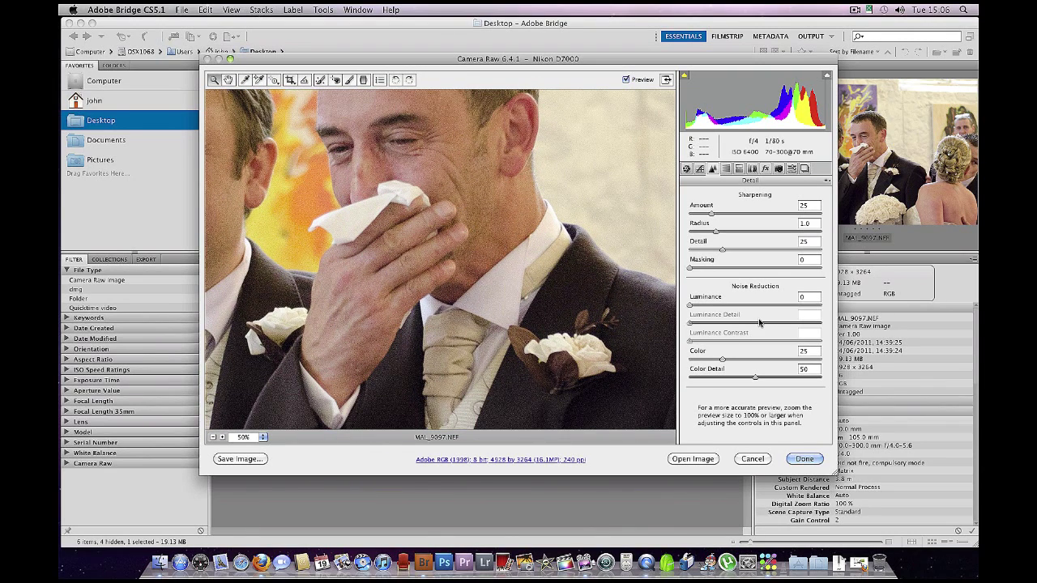
Set Luminance noise reduction to 21 and compare with the original.
left_click_drag(696, 308, 718, 315)
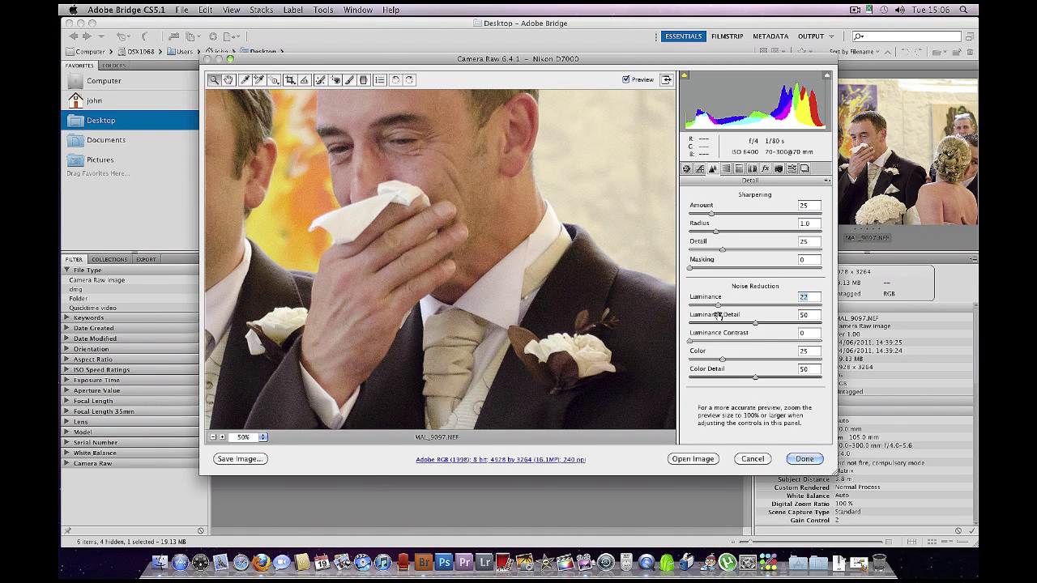
type("20")
key("Up")
key("p")
key("p")
key("p")
key("p")
View the groom's face at 100%, raise Luminance noise reduction slightly, and compare.
right_click(443, 163)
left_click(475, 247)
left_click_drag(462, 213, 468, 257)
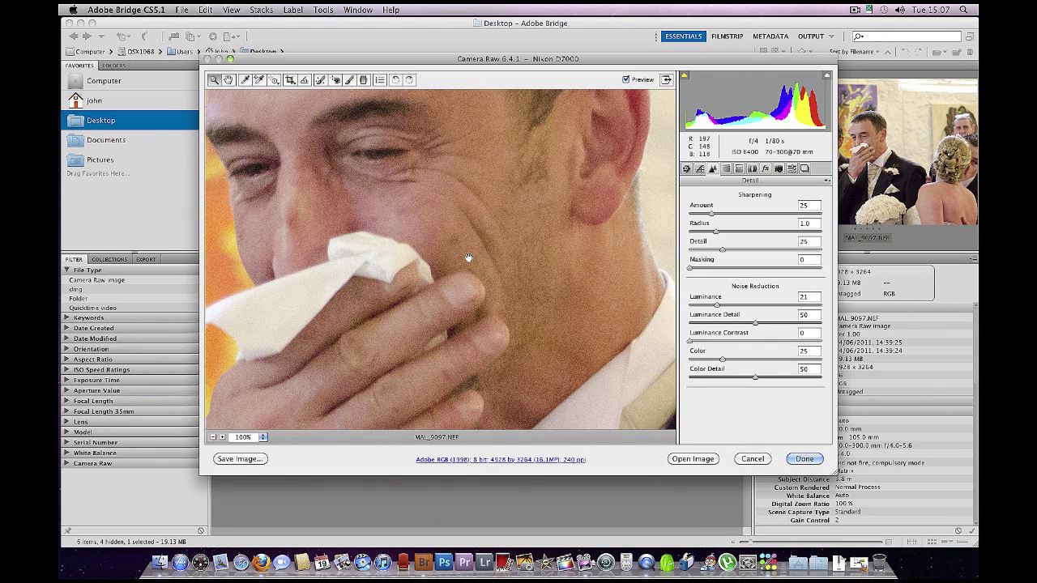
left_click_drag(719, 304, 733, 314)
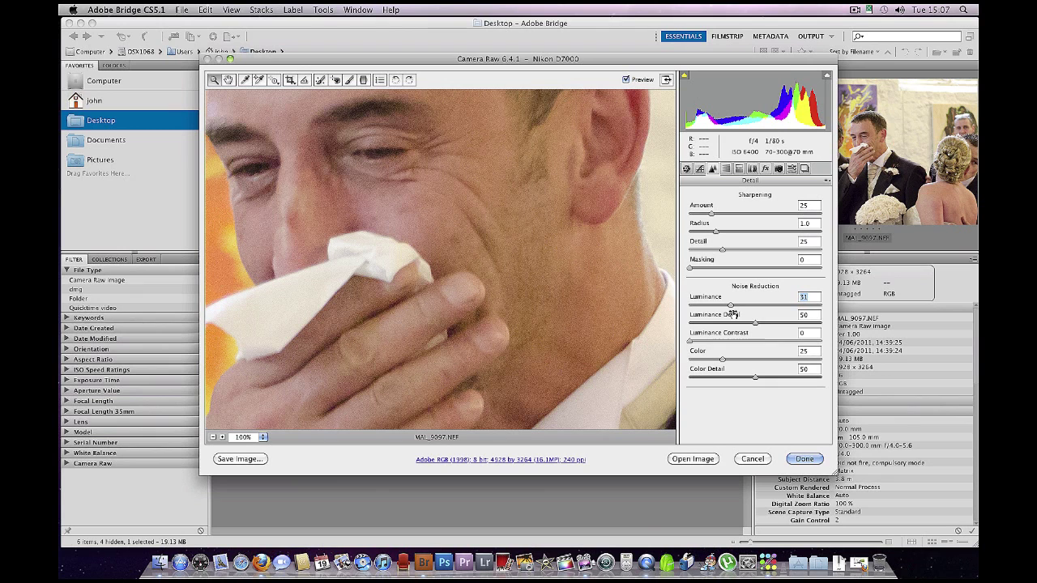
key("p")
key("p")
key("p")
key("p")
Lower Luminance noise reduction to 22 and fit the whole photo in view.
right_click(542, 166)
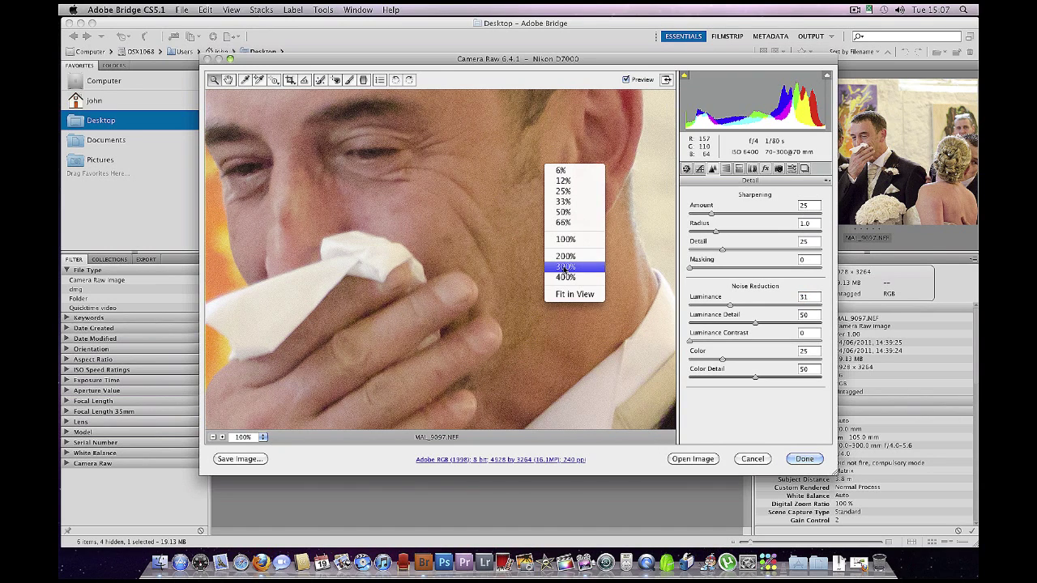
left_click(729, 308)
left_click_drag(728, 308, 724, 308)
key("Down")
key("Down")
key("Down")
key("Down")
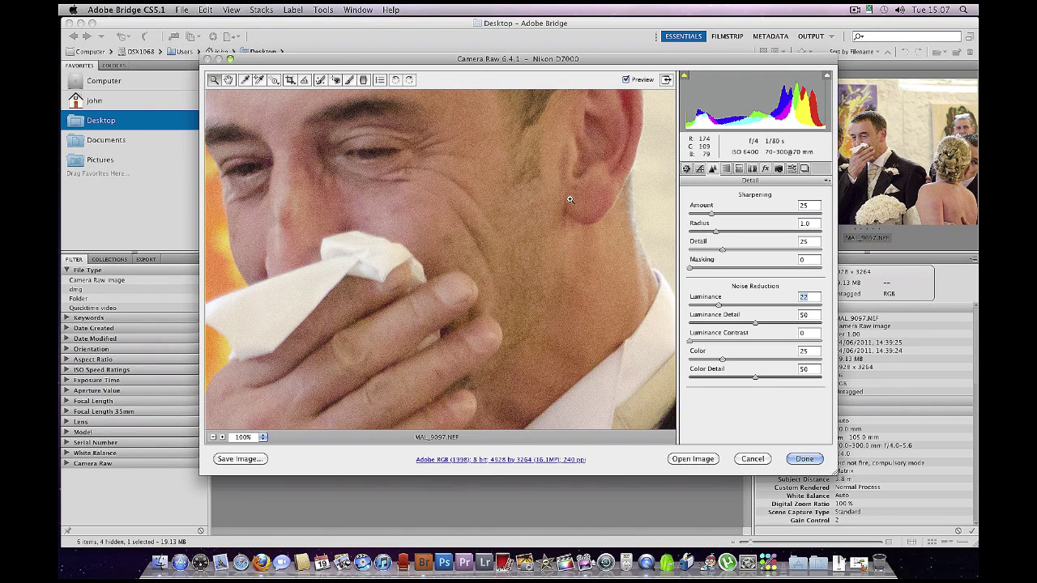
right_click(570, 199)
left_click(583, 330)
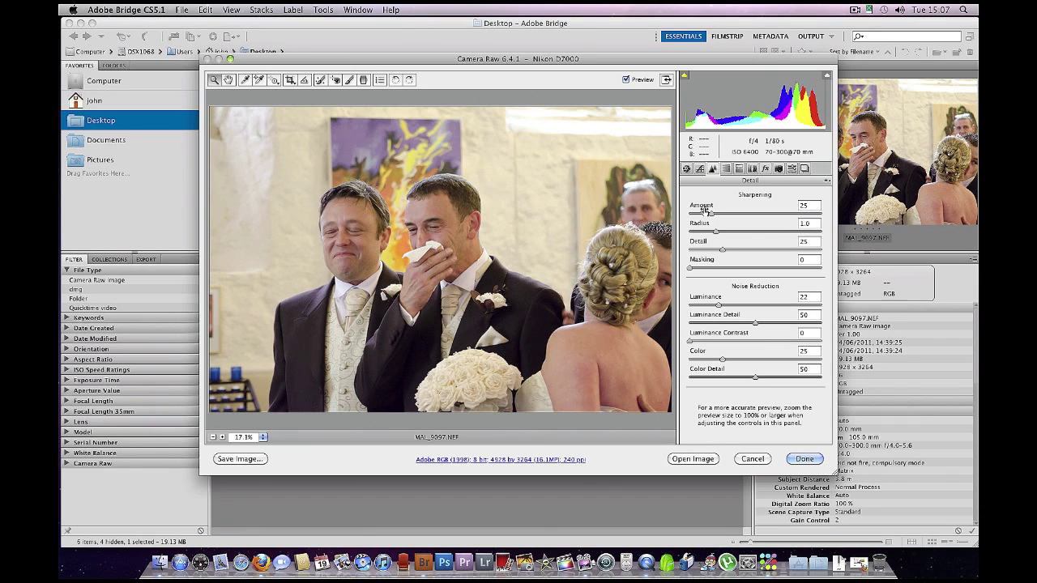
In the Basic tab, try Saturation -100 for black and white and raise Blacks to 13.
left_click(686, 168)
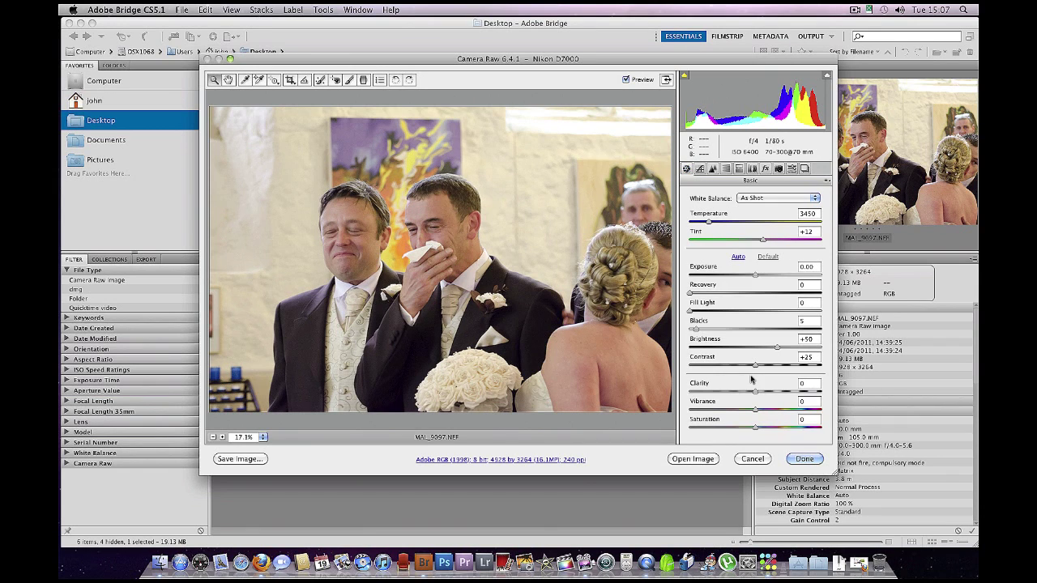
left_click(755, 392)
left_click(753, 429)
left_click_drag(739, 430, 659, 416)
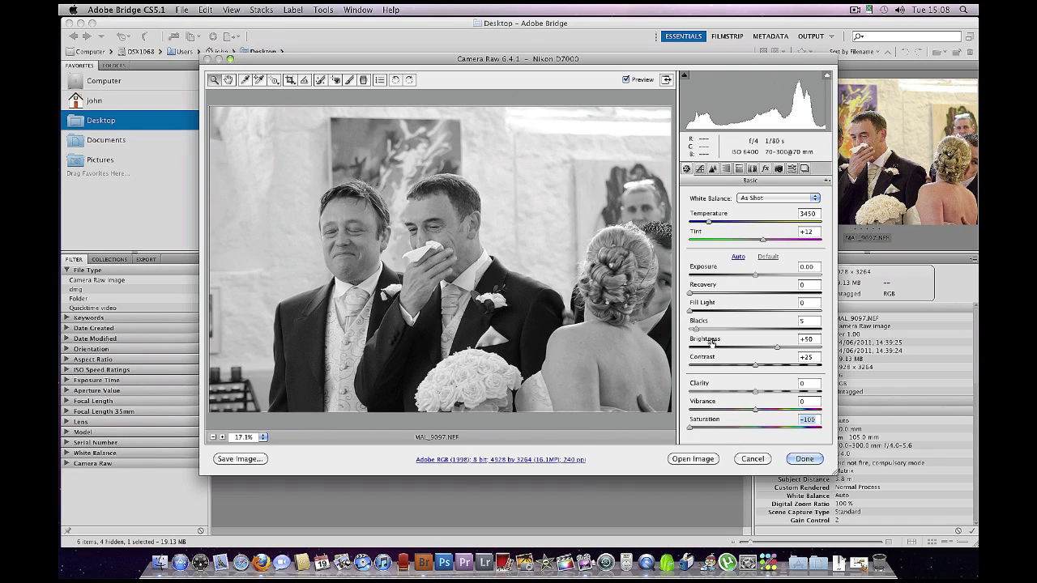
left_click_drag(703, 332, 708, 332)
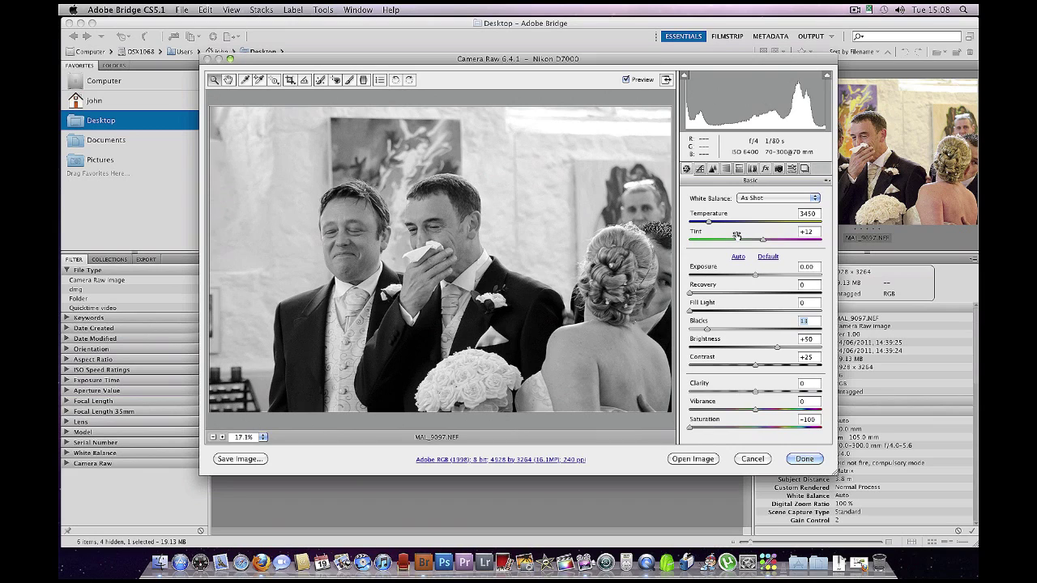
Set Temperature to 4850, compare with the original, and reset Saturation to 0.
left_click(710, 223)
left_click_drag(710, 223, 792, 204)
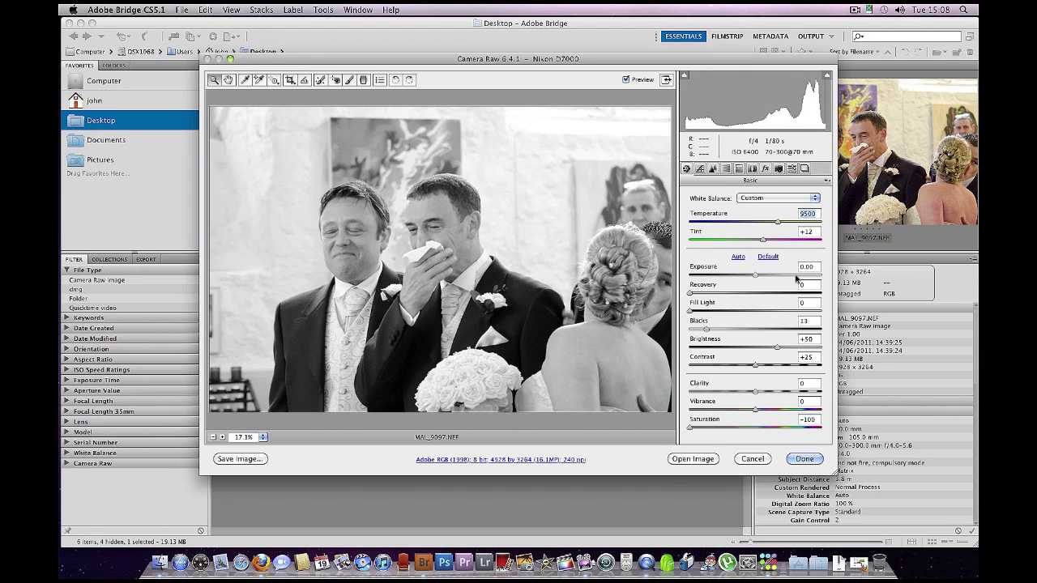
left_click(726, 222)
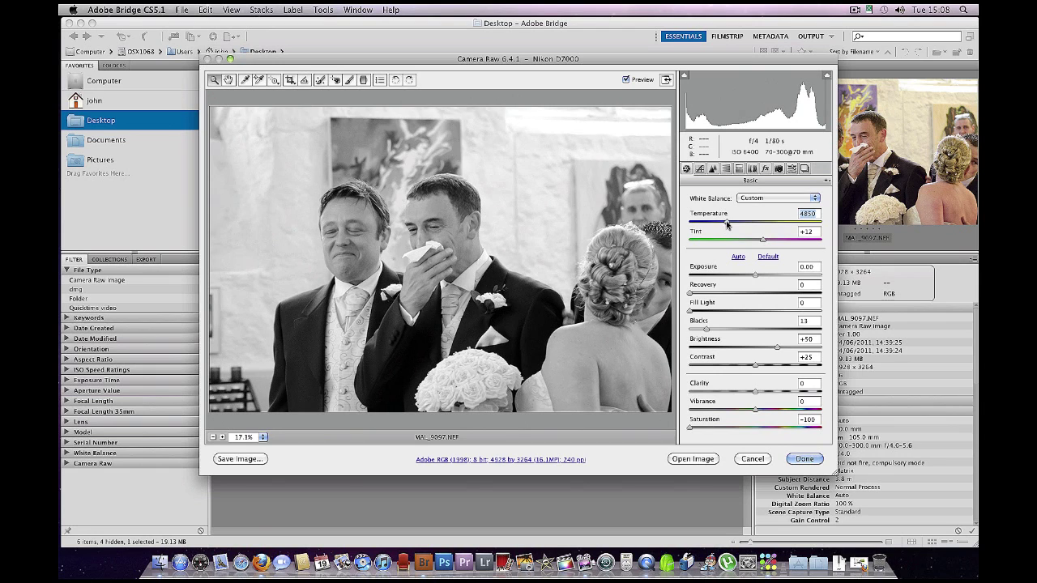
key("p")
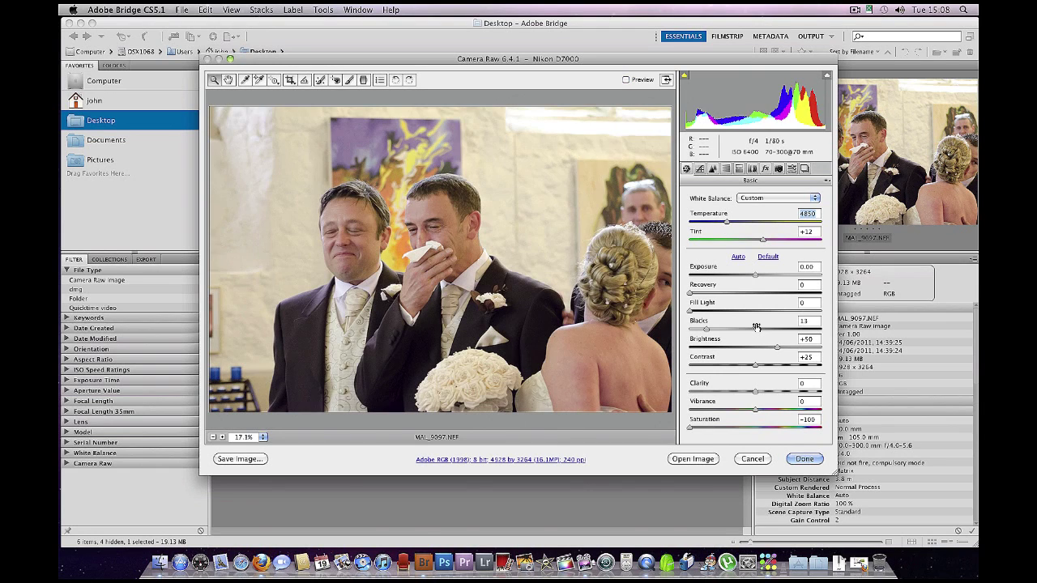
key("p")
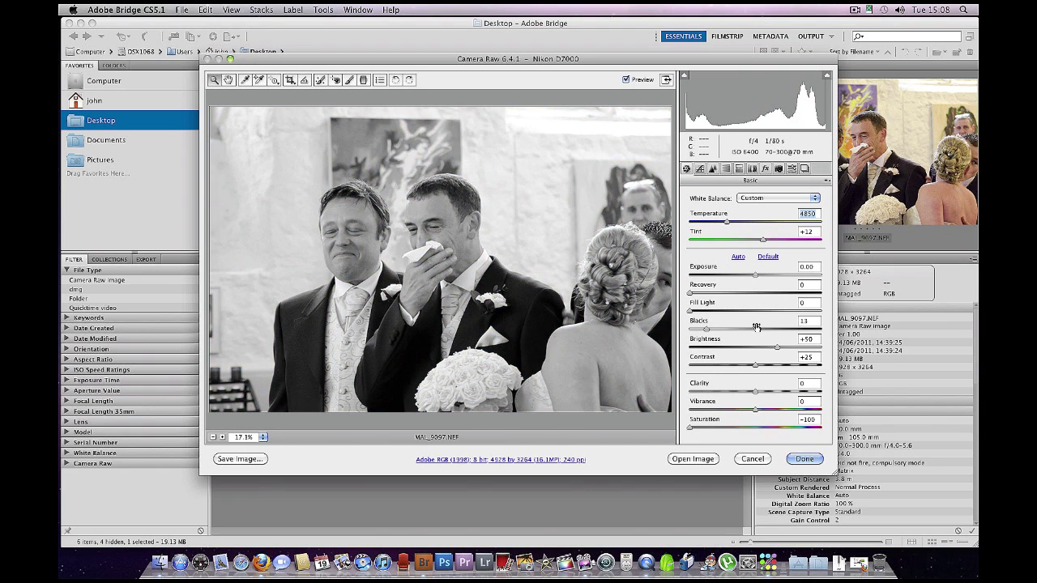
left_click(691, 430)
double_click(691, 430)
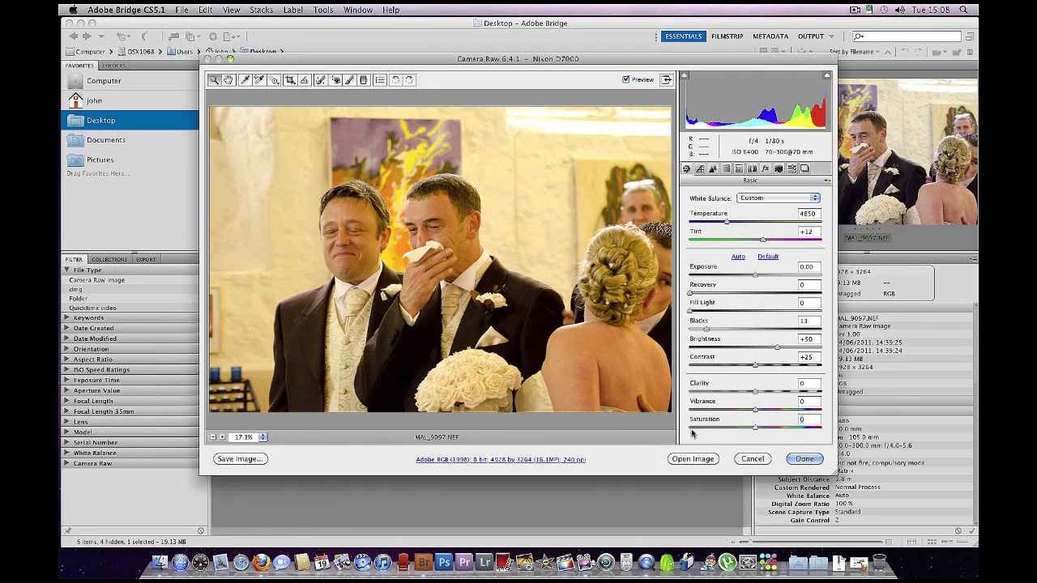
Try Auto white balance, then return to As Shot (Temperature 3450, Tint +12).
key("p")
key("p")
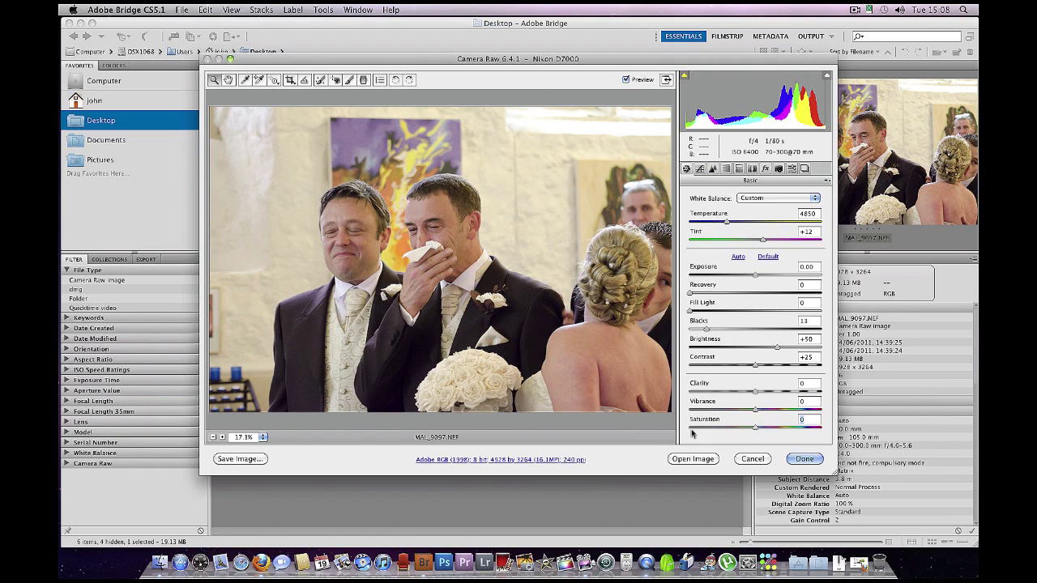
left_click(778, 198)
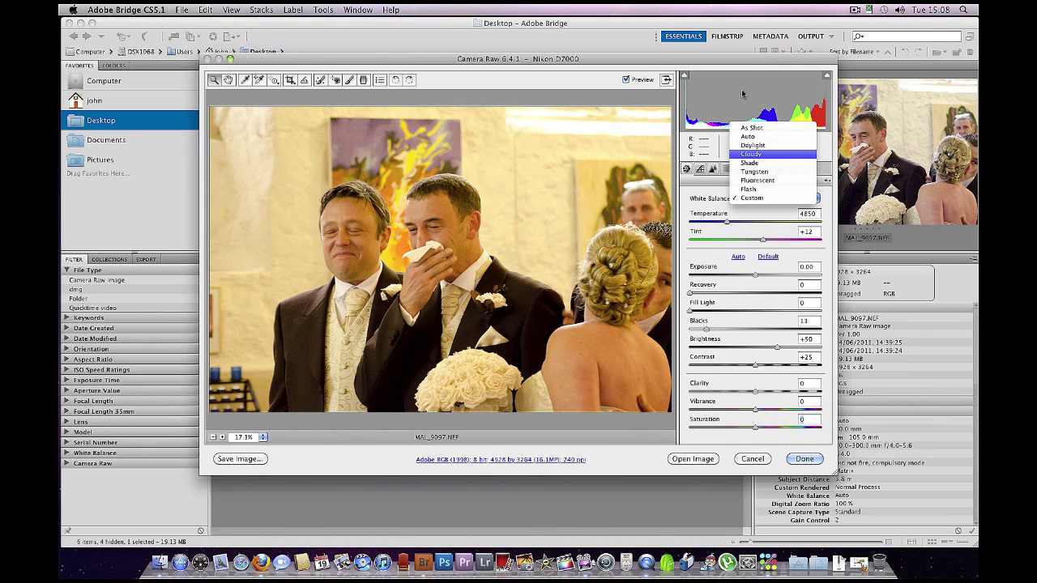
left_click(753, 138)
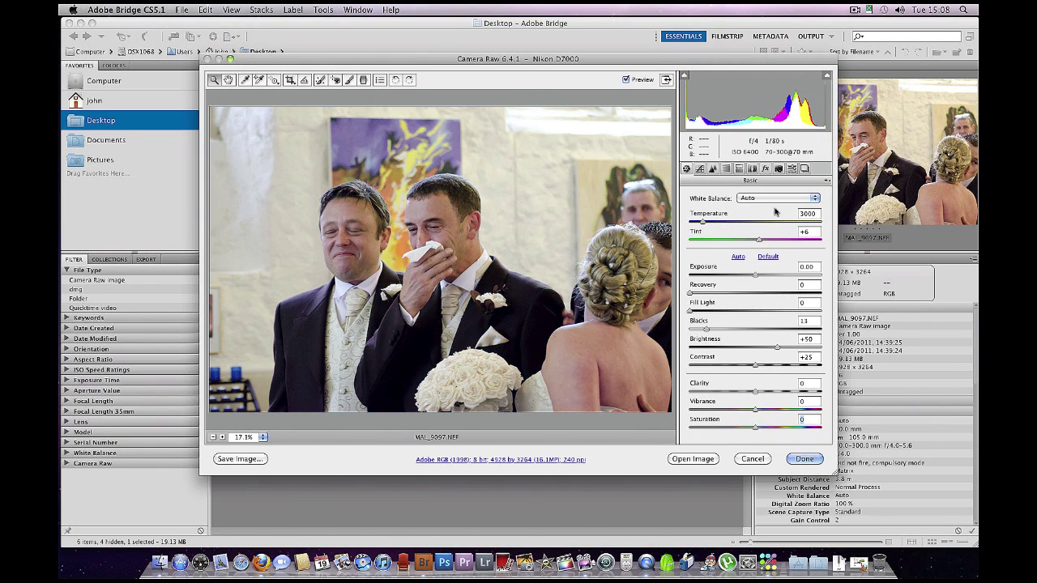
left_click(773, 201)
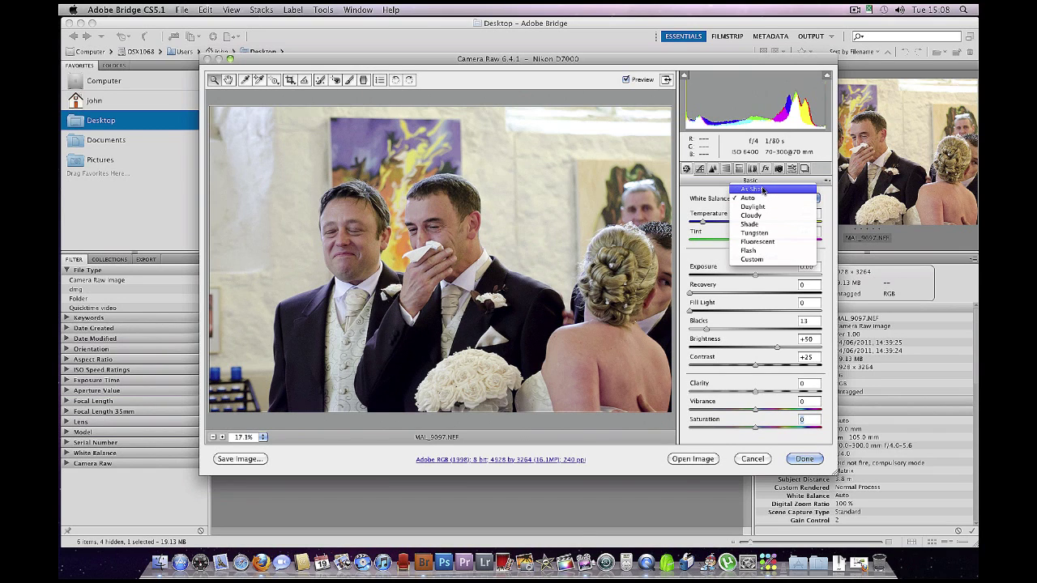
left_click(762, 190)
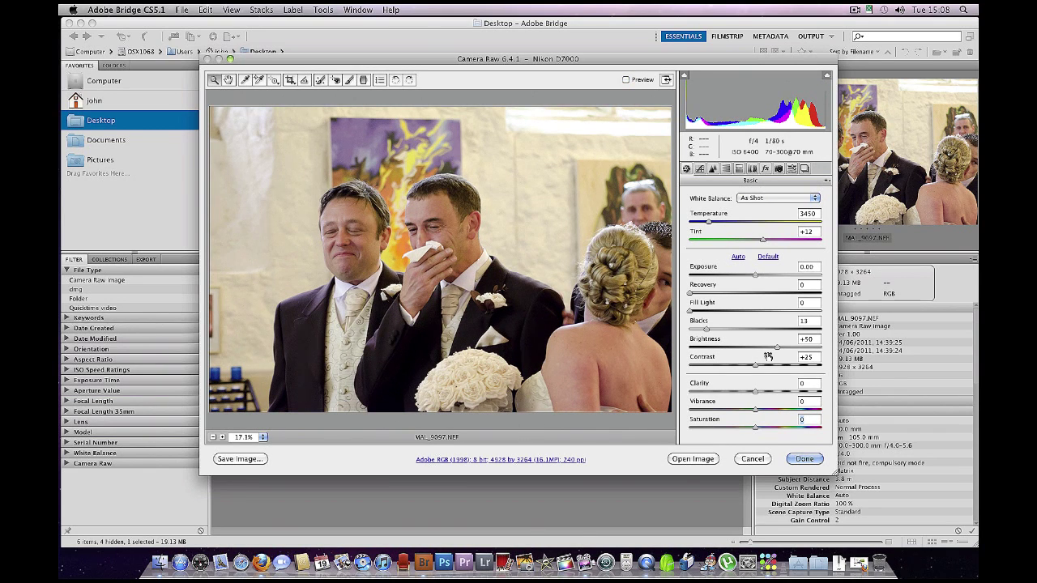
key("p")
key("p")
key("p")
key("p")
Apply the Camera Raw edits to MAL_9097.NEF with Done.
left_click(810, 462)
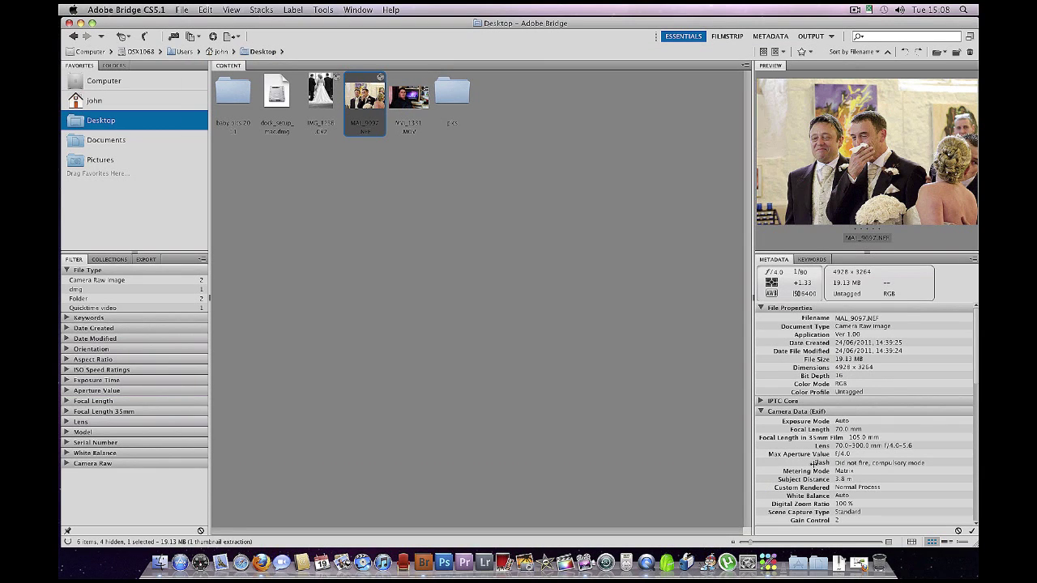